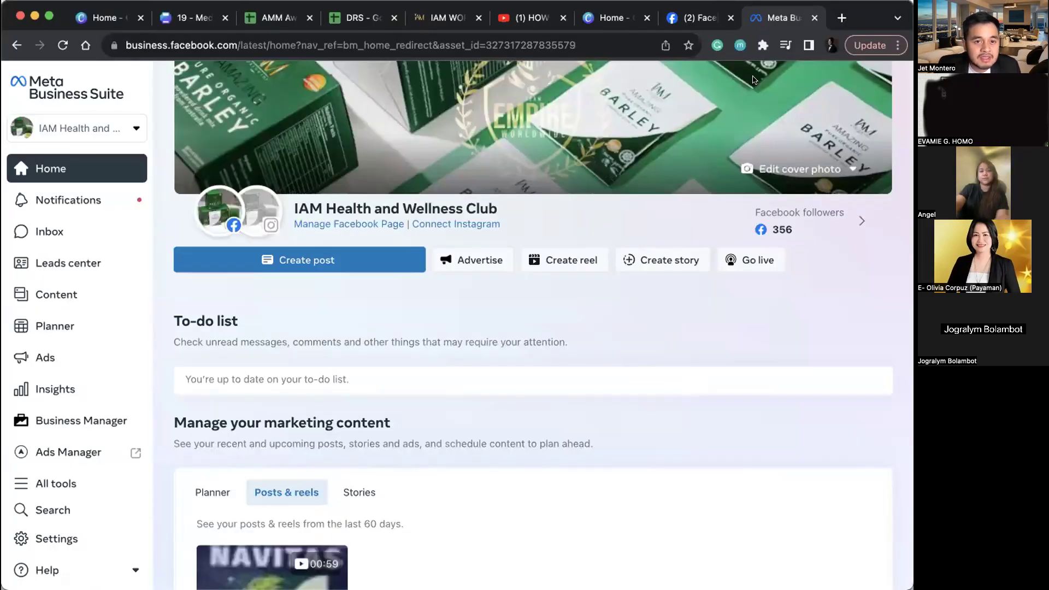
Step: Highlight the business.facebook.com domain in the browser's address bar
left_click(234, 49)
left_click(233, 50)
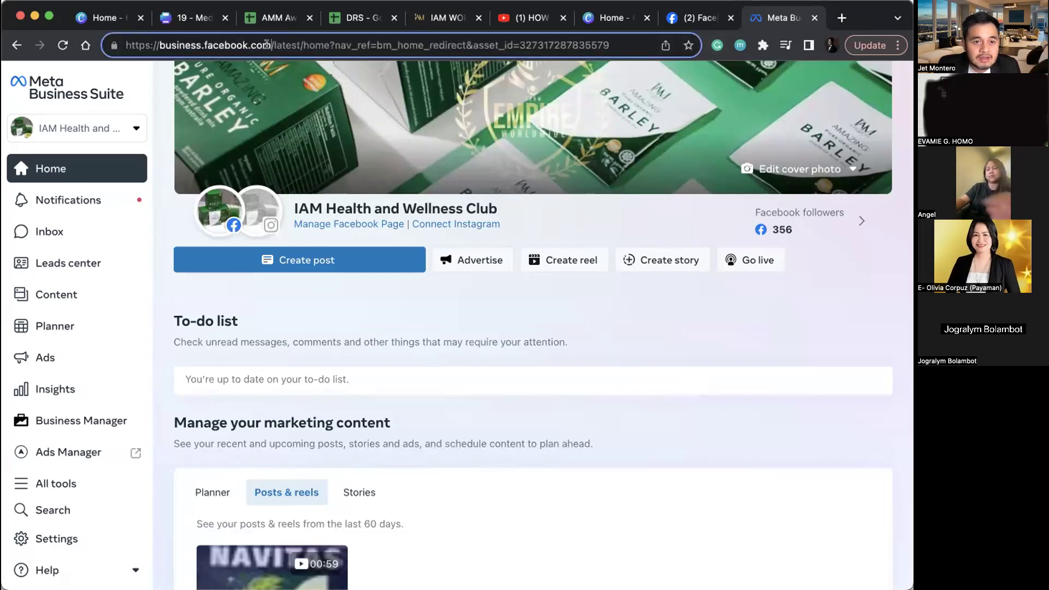
left_click_drag(271, 44, 170, 40)
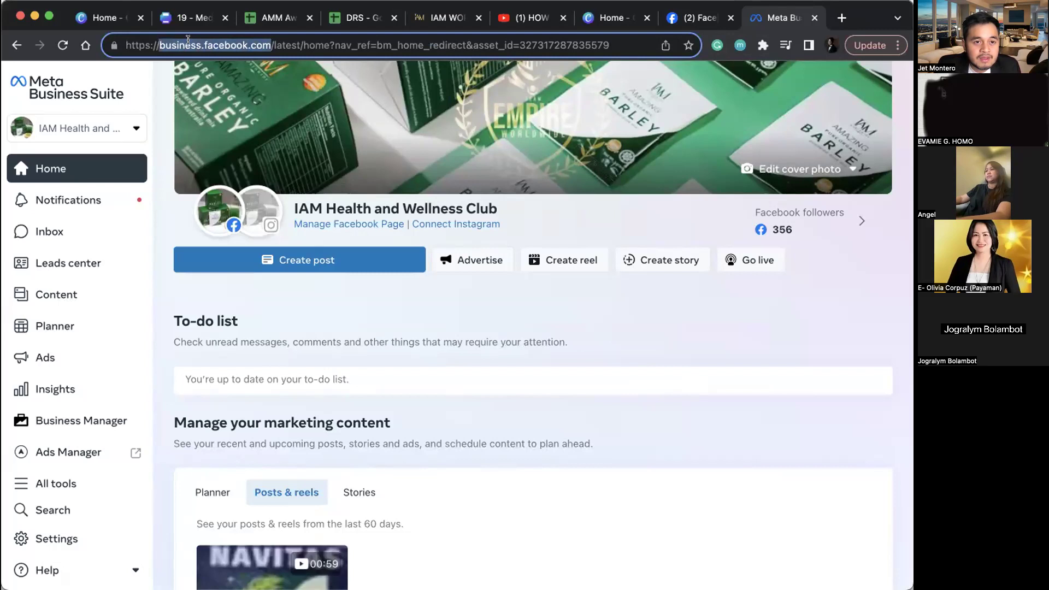
left_click(527, 444)
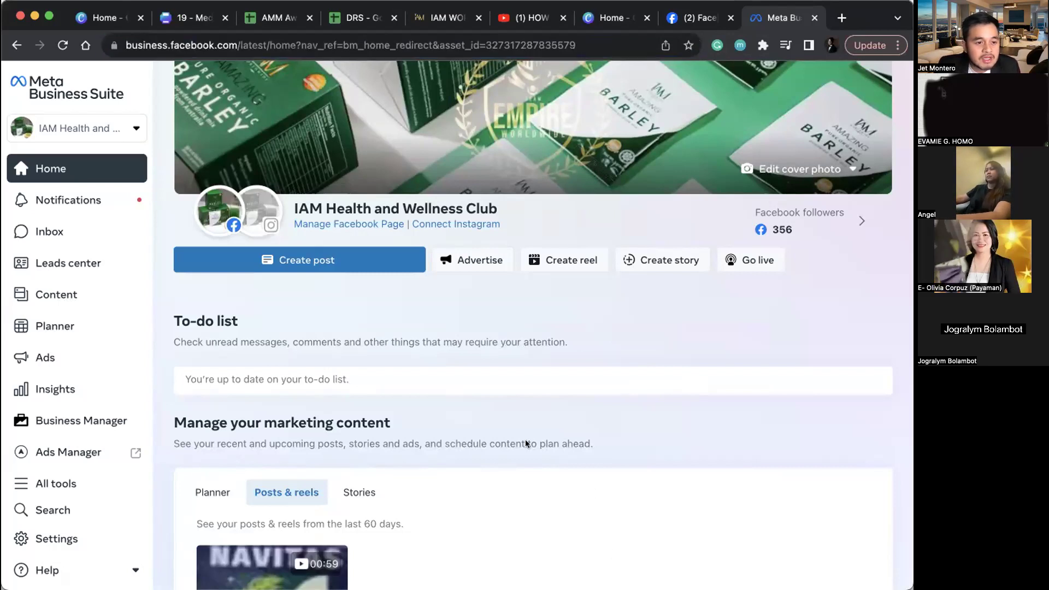
Step: Open Ads Manager in a new tab from the All tools list under Advertise
scroll(86, 368, "down", 2)
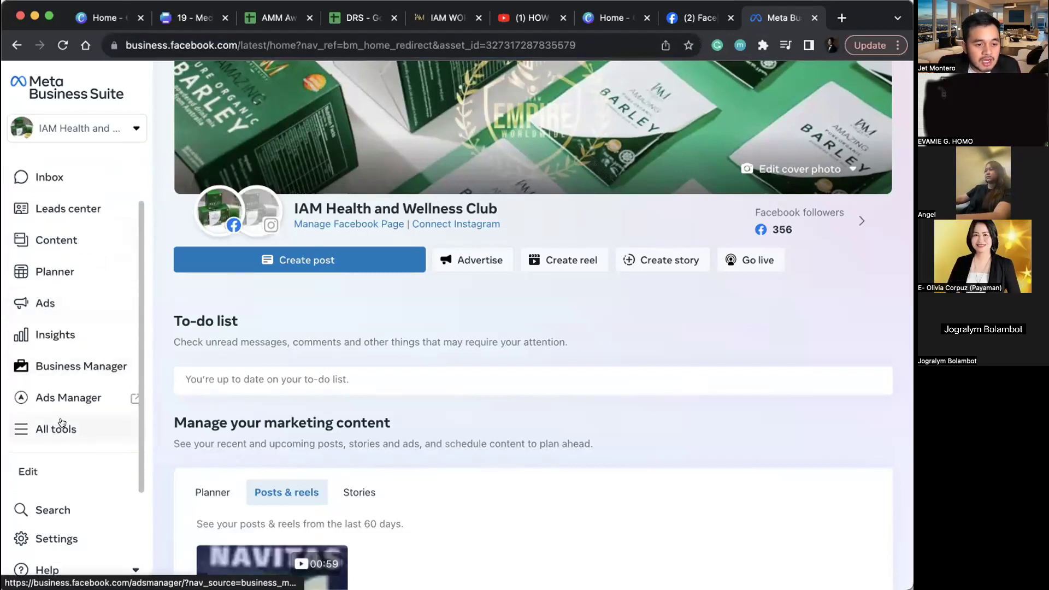
left_click(62, 425)
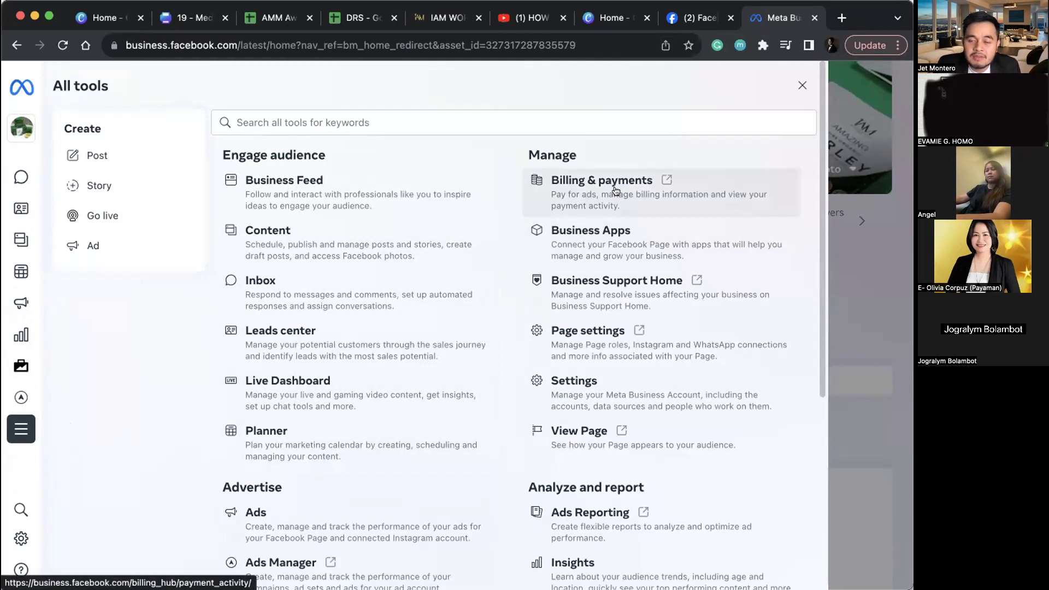
scroll(388, 387, "down", 3)
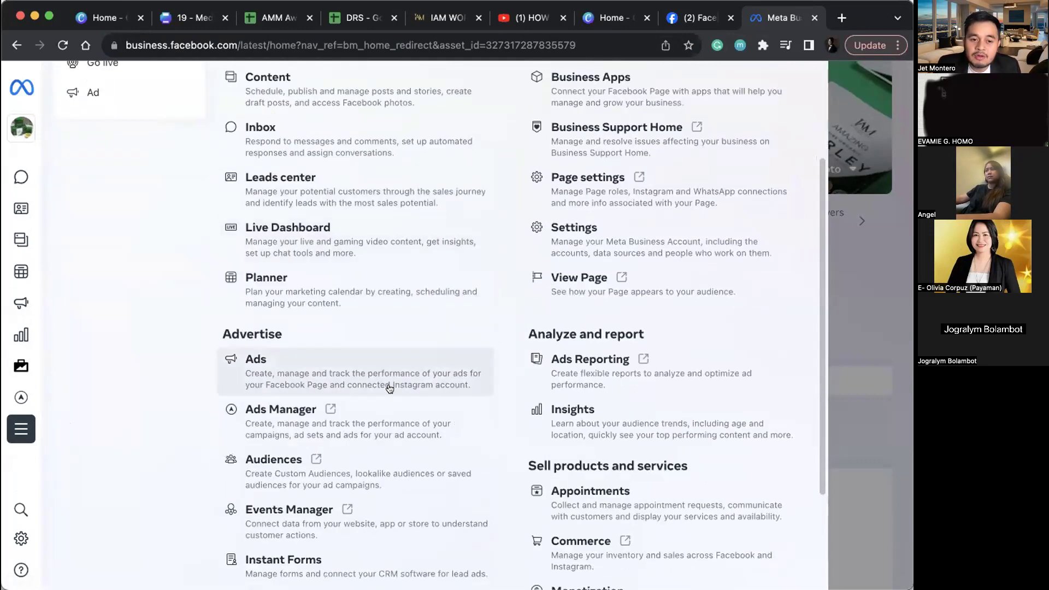
left_click(393, 422)
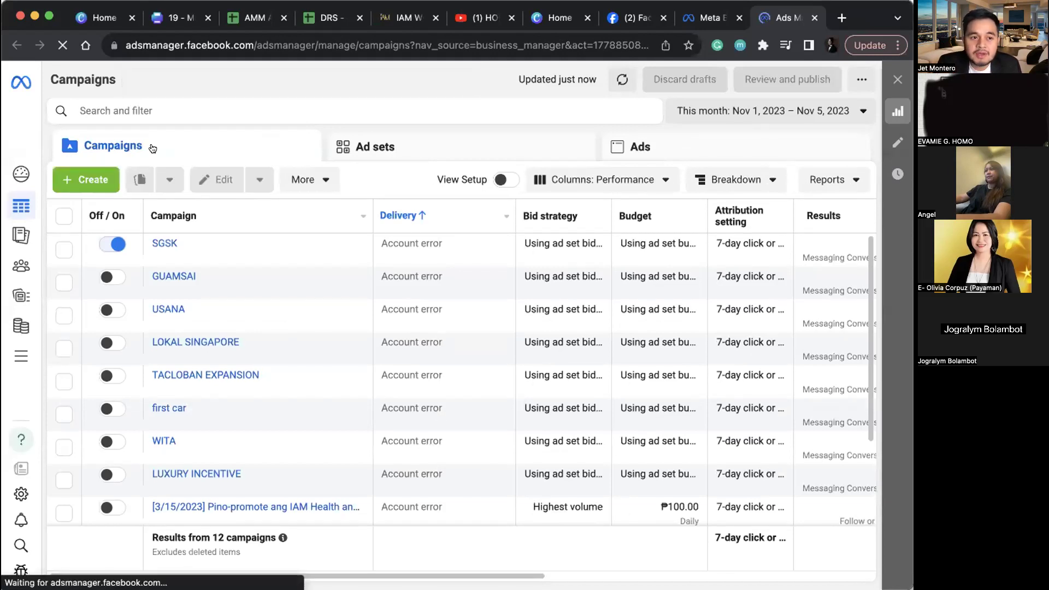
Step: Look over the Ad sets and Ads lists, dismiss the updates notice, and return to Campaigns
left_click(429, 147)
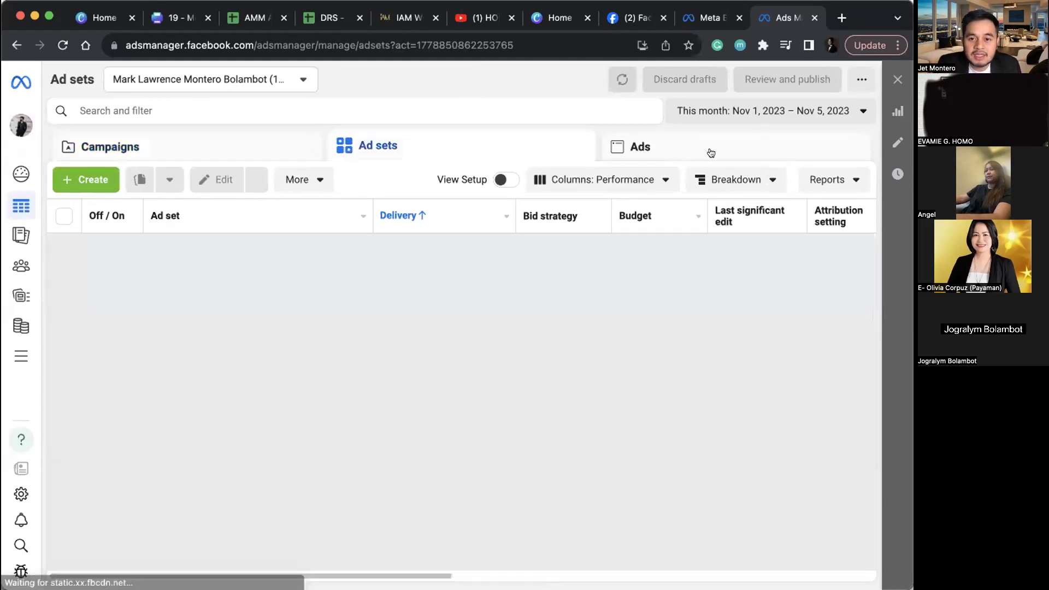
left_click(708, 150)
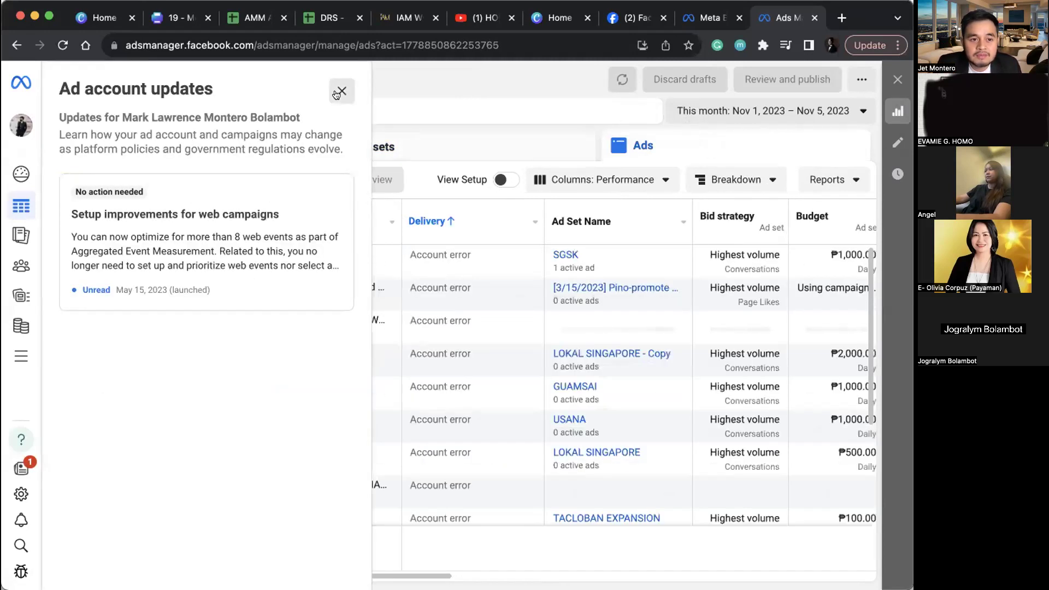
left_click(342, 91)
left_click(143, 148)
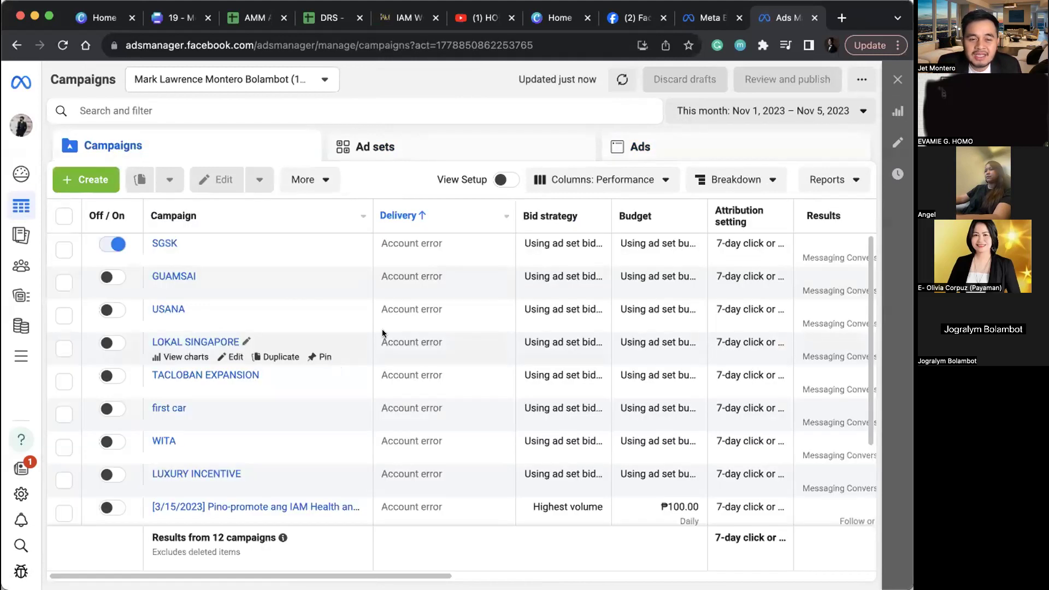
Step: Create a new campaign with the Engagement objective and open its draft
left_click(81, 180)
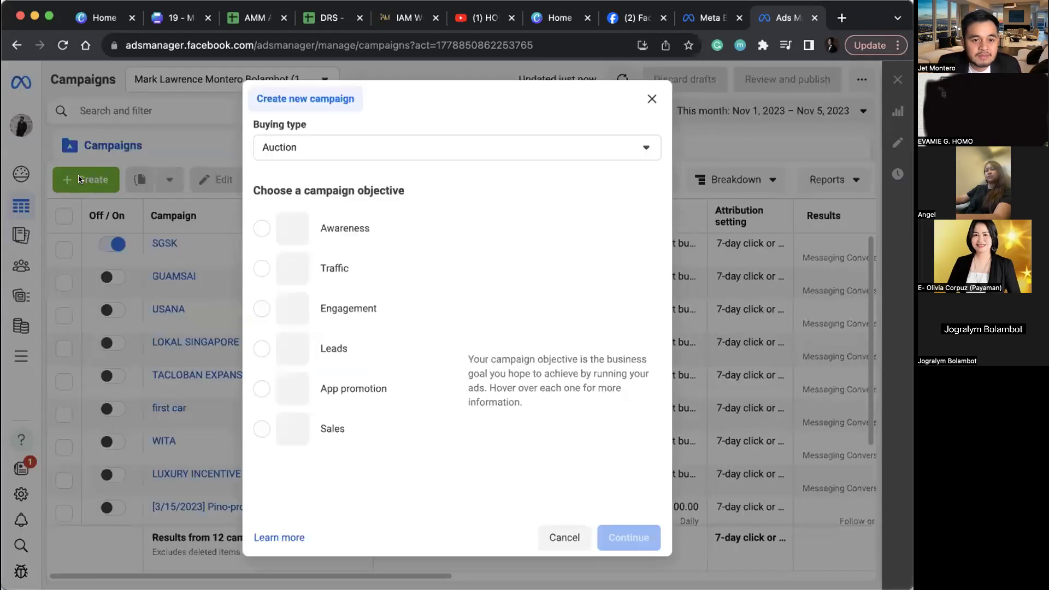
left_click(355, 303)
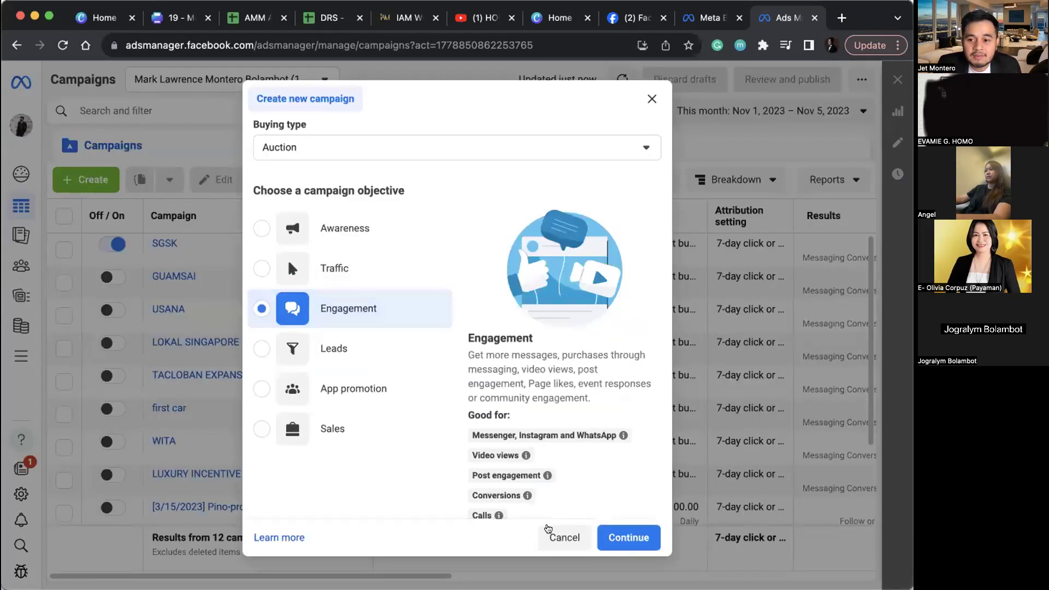
left_click(634, 539)
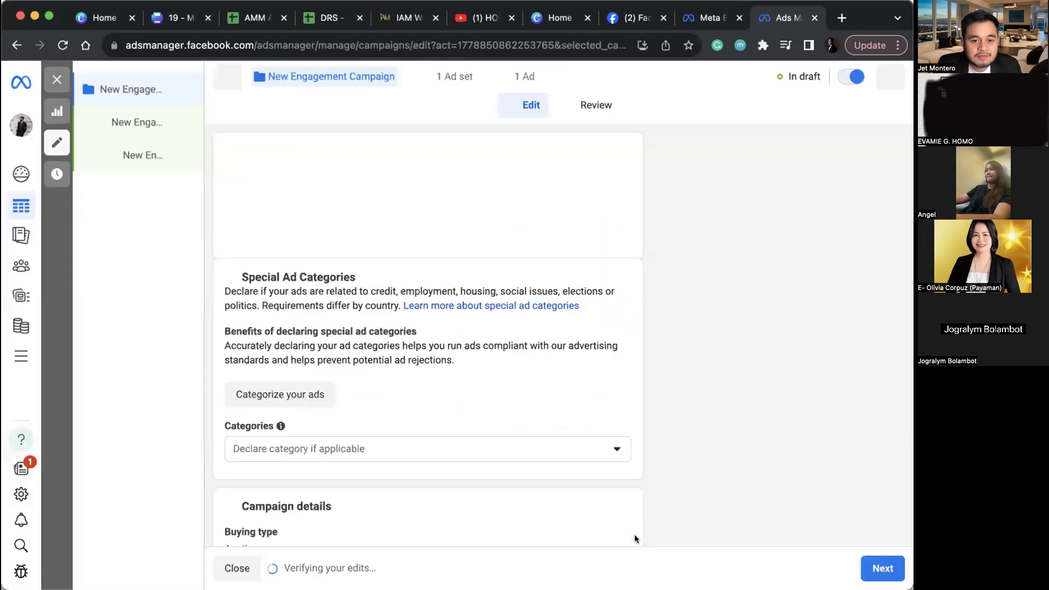
Step: Replace the default campaign name with 'PROJET DIAMOND' and continue to the ad set settings
triple_click(369, 176)
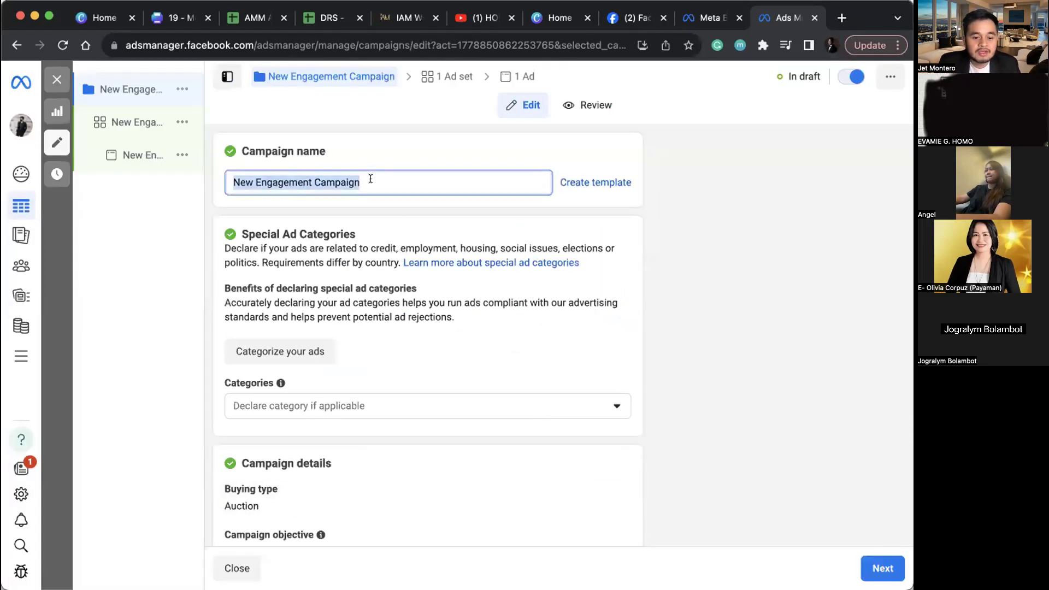
type("PROJET DIAMOND")
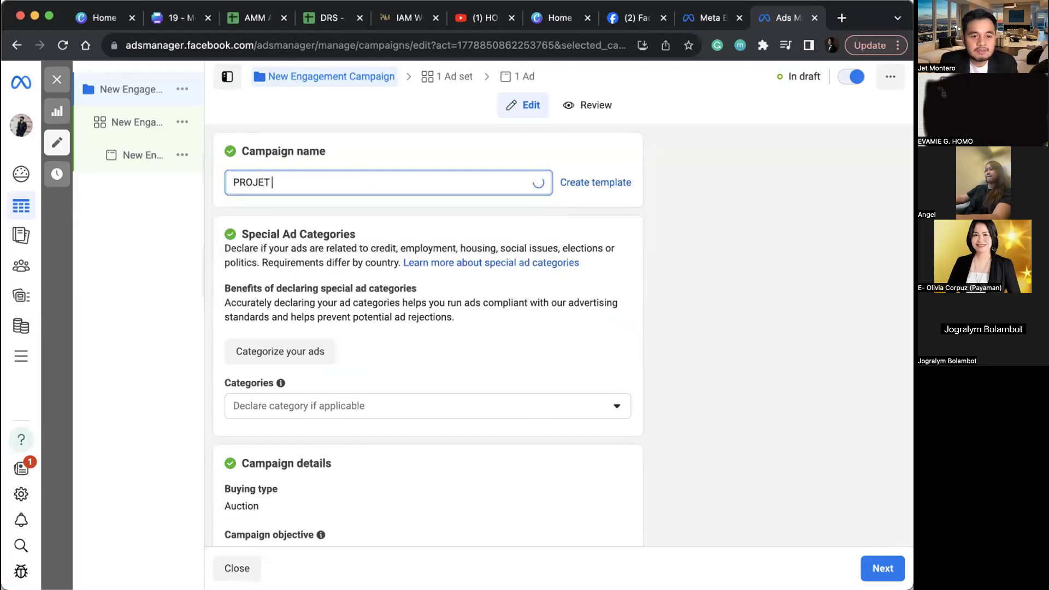
double_click(346, 184)
triple_click(346, 184)
key("super+c")
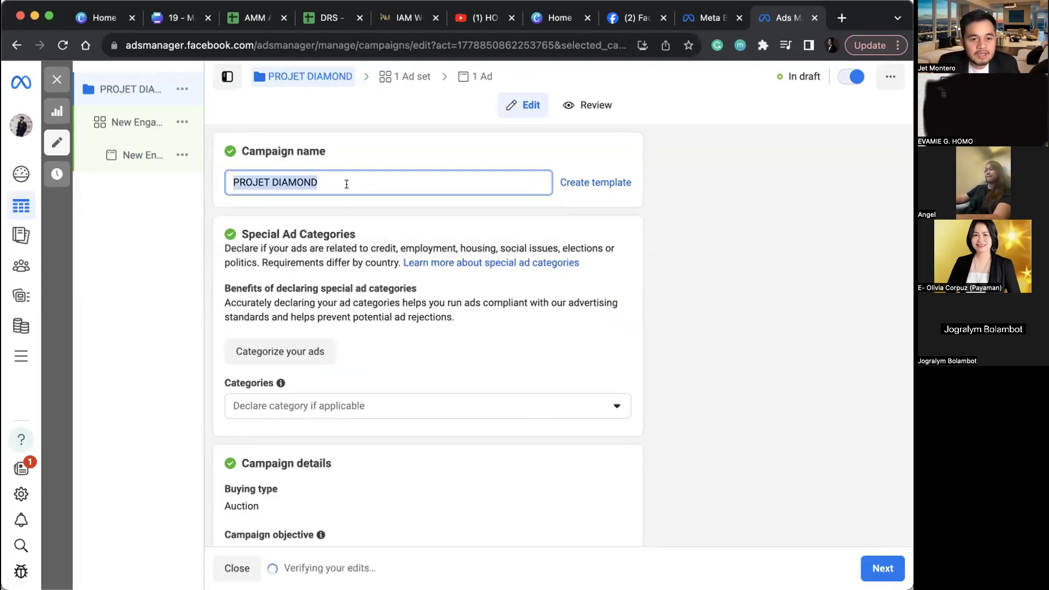
scroll(651, 459, "down", 5)
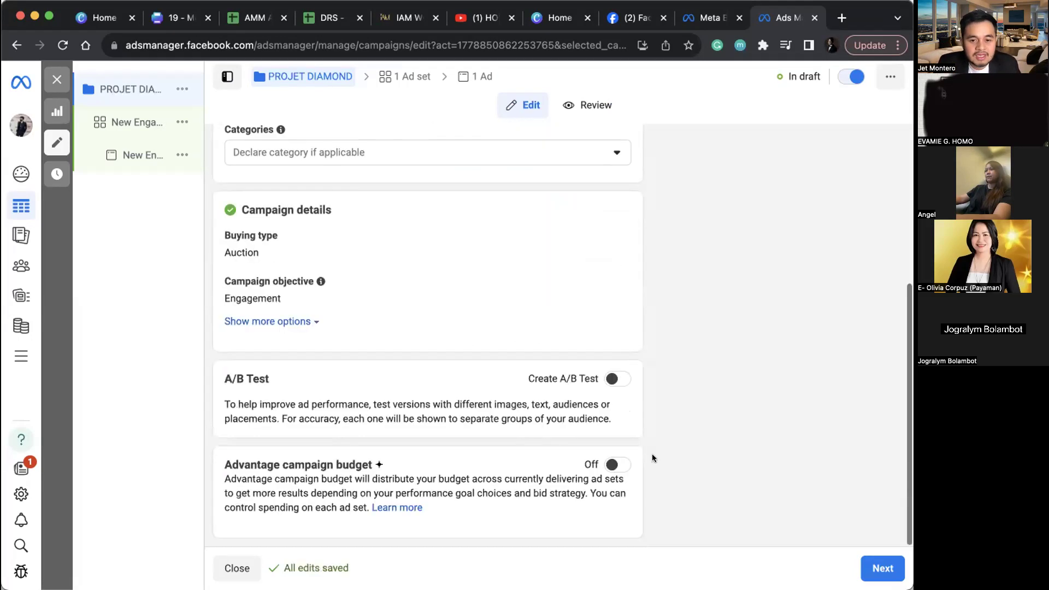
scroll(651, 459, "up", 5)
left_click(872, 566)
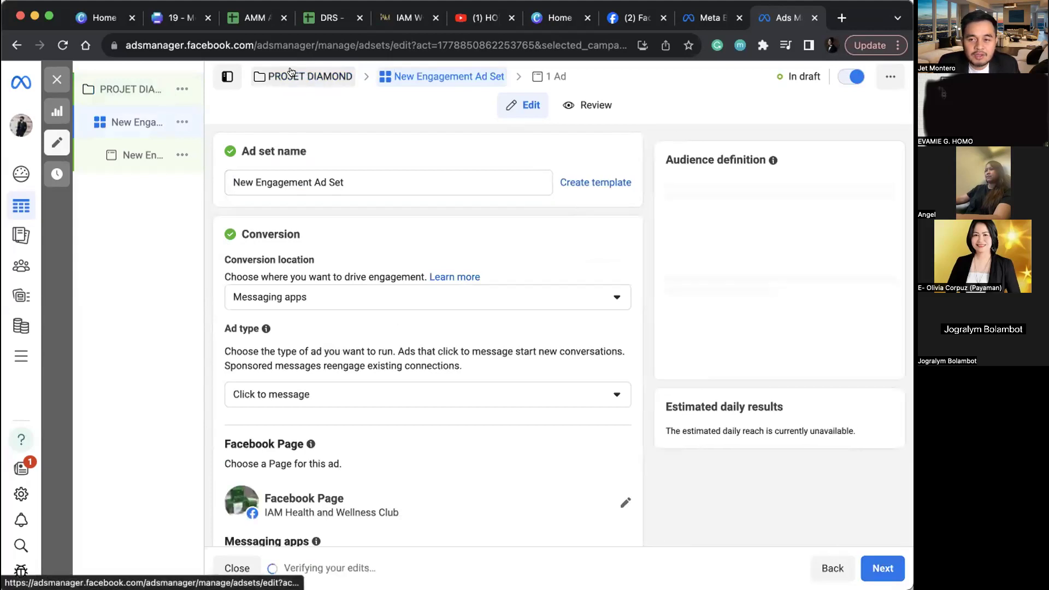
Step: Rename the ad set to 'PROJET DIAMOND' by pasting the name
double_click(397, 181)
left_click(397, 180)
triple_click(397, 181)
key("super+v")
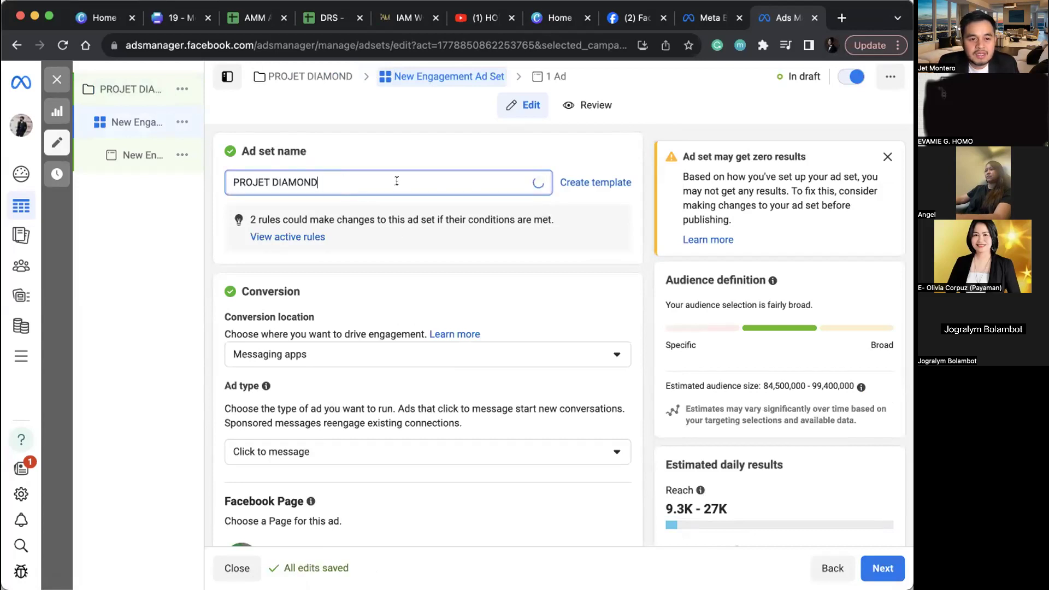
scroll(399, 271, "down", 5)
scroll(529, 423, "up", 2)
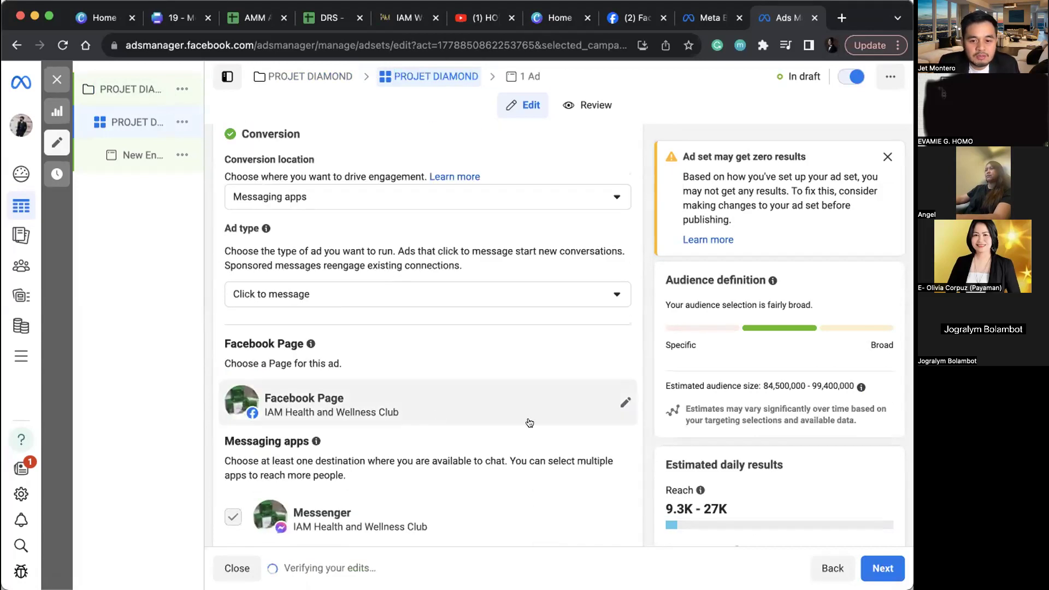
Step: Keep IAM Health and Wellness Club as the ad set's Facebook Page
left_click(625, 402)
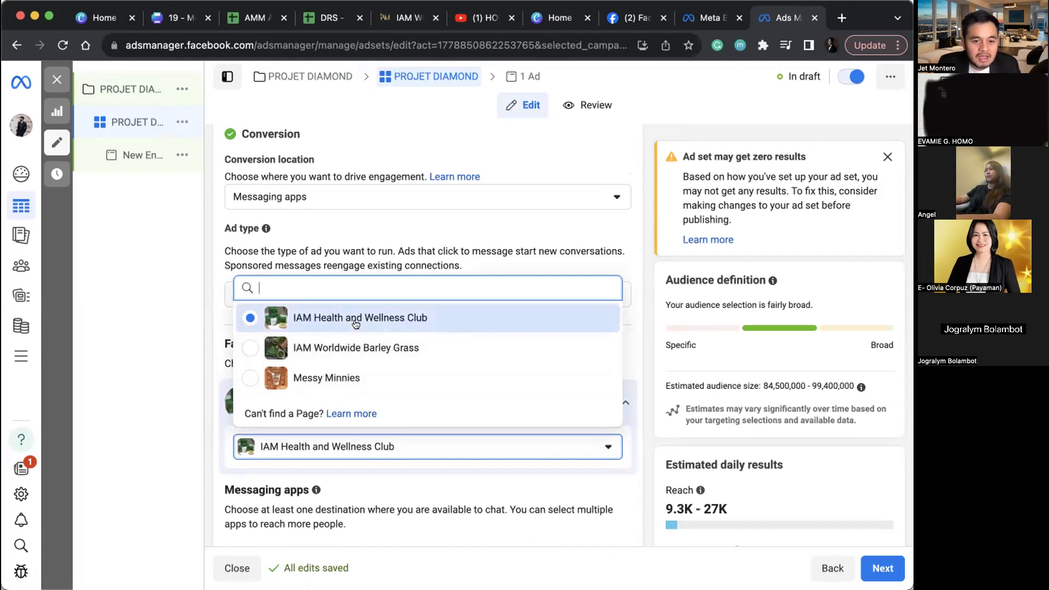
left_click(382, 318)
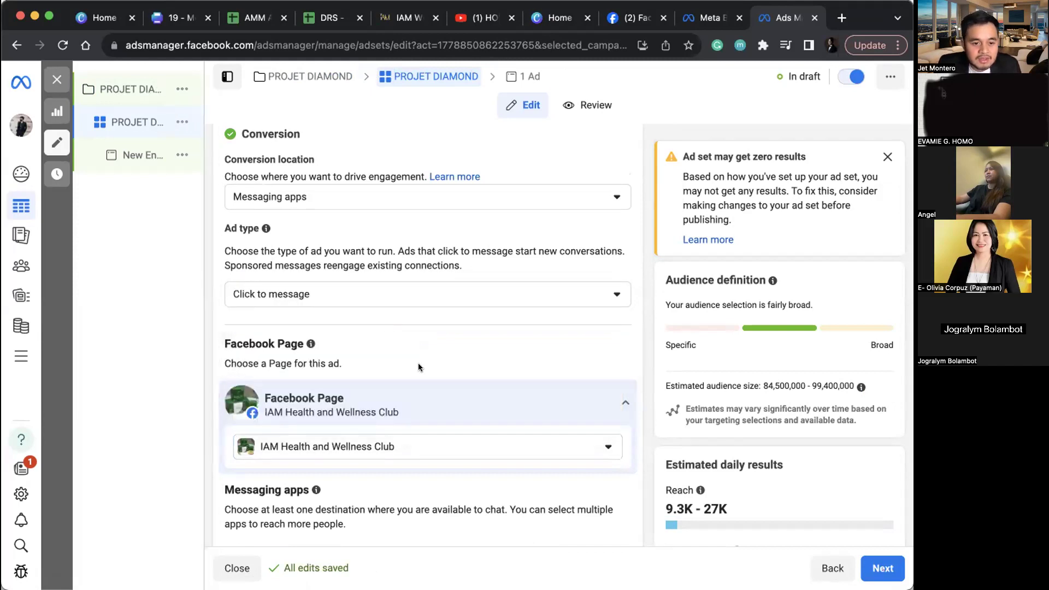
scroll(418, 366, "down", 2)
scroll(417, 366, "up", 5)
scroll(418, 367, "down", 5)
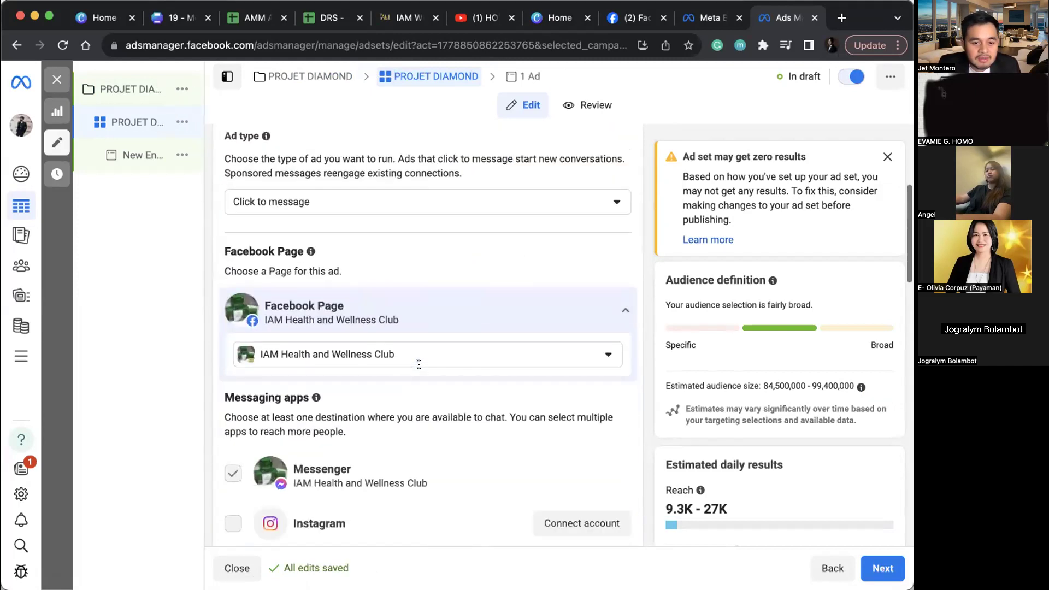
scroll(418, 363, "down", 4)
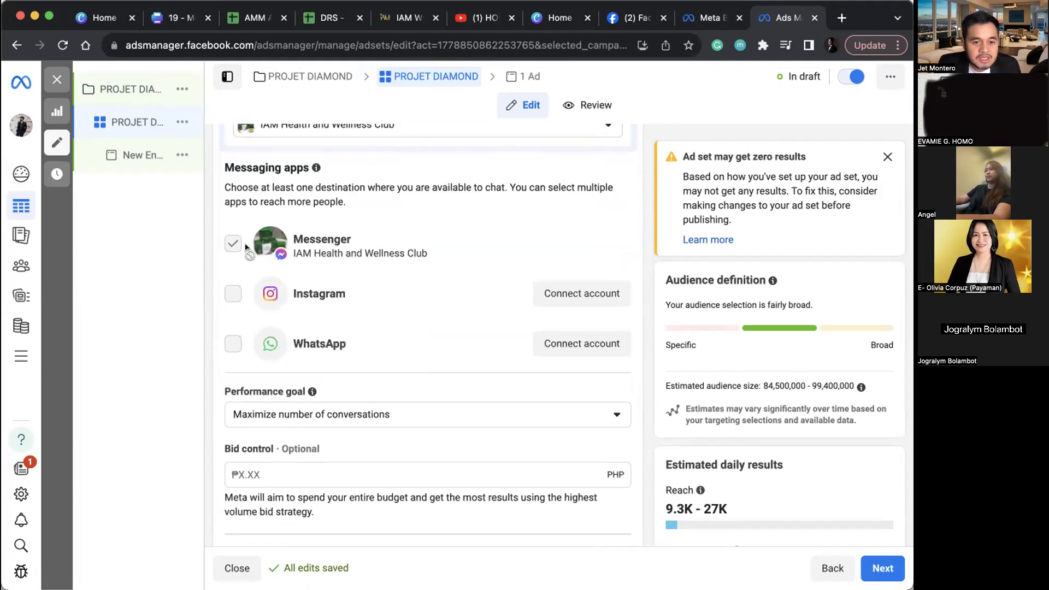
scroll(244, 248, "down", 4)
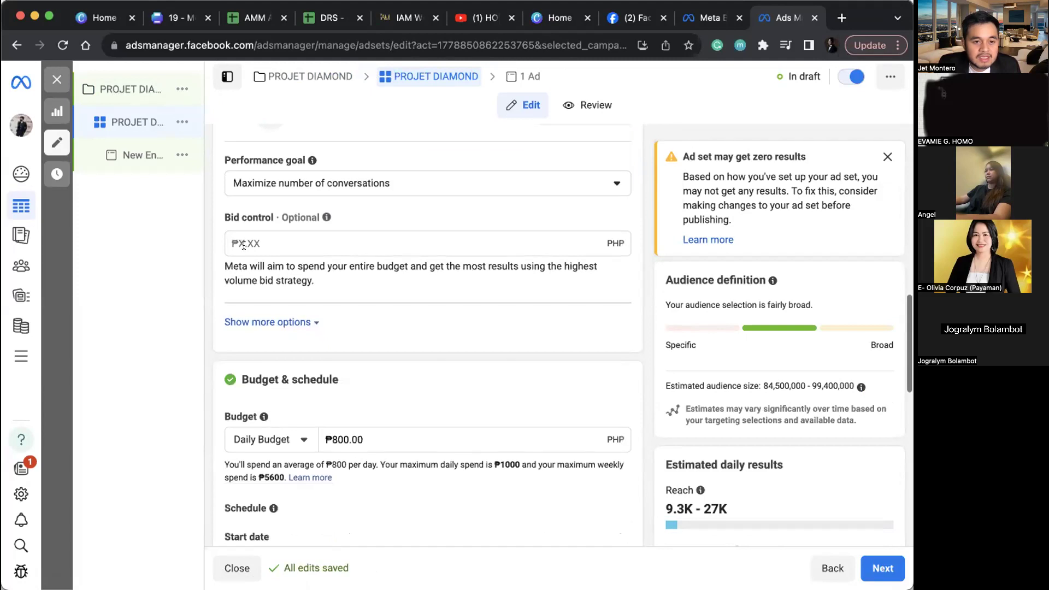
scroll(268, 418, "down", 2)
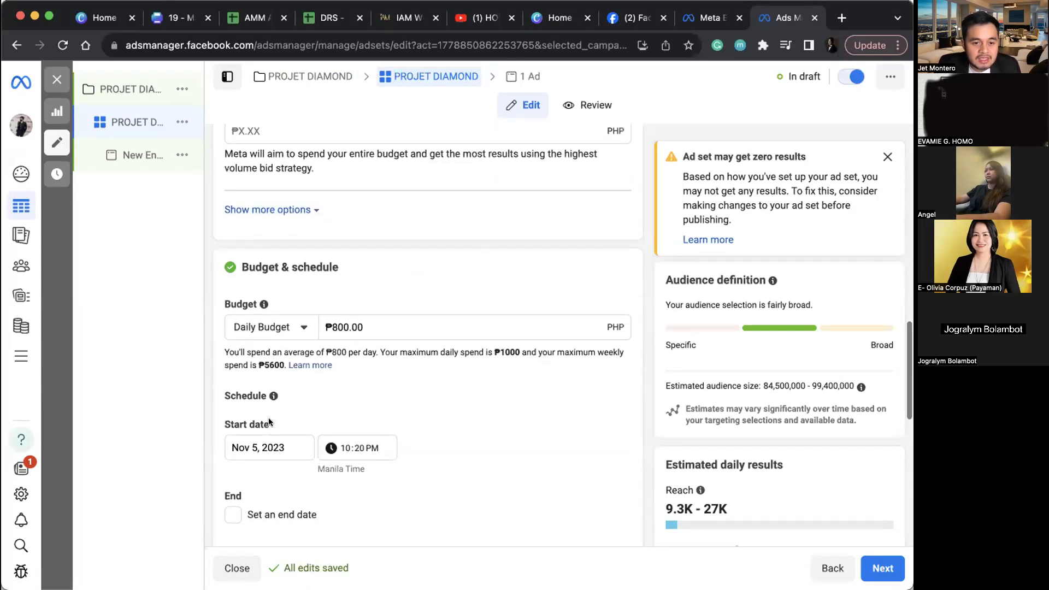
Step: Raise the daily budget from ₱800 to ₱1,000
left_click(336, 327)
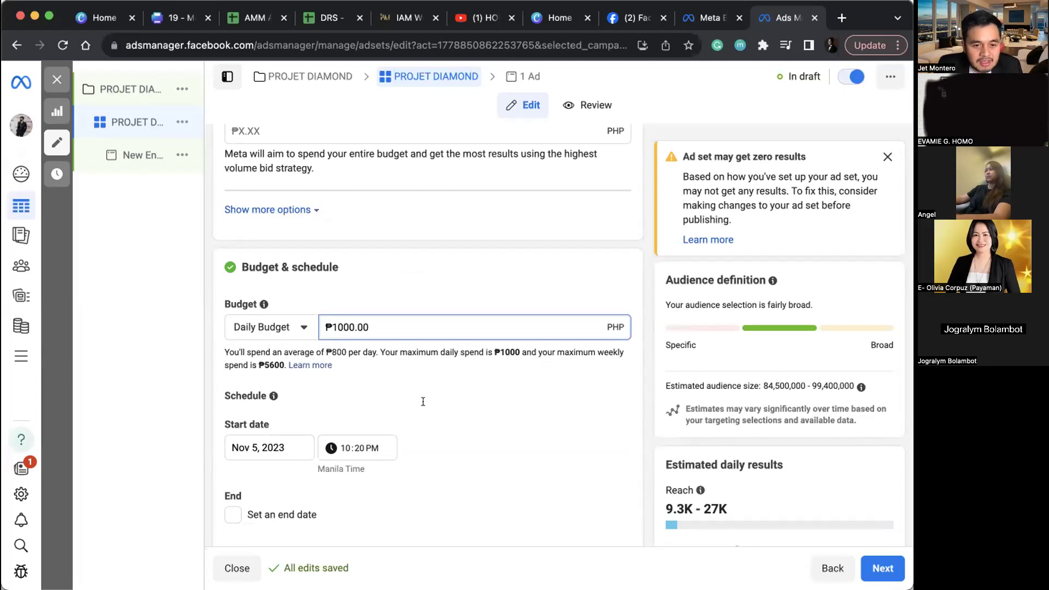
left_click(467, 430)
scroll(467, 430, "down", 2)
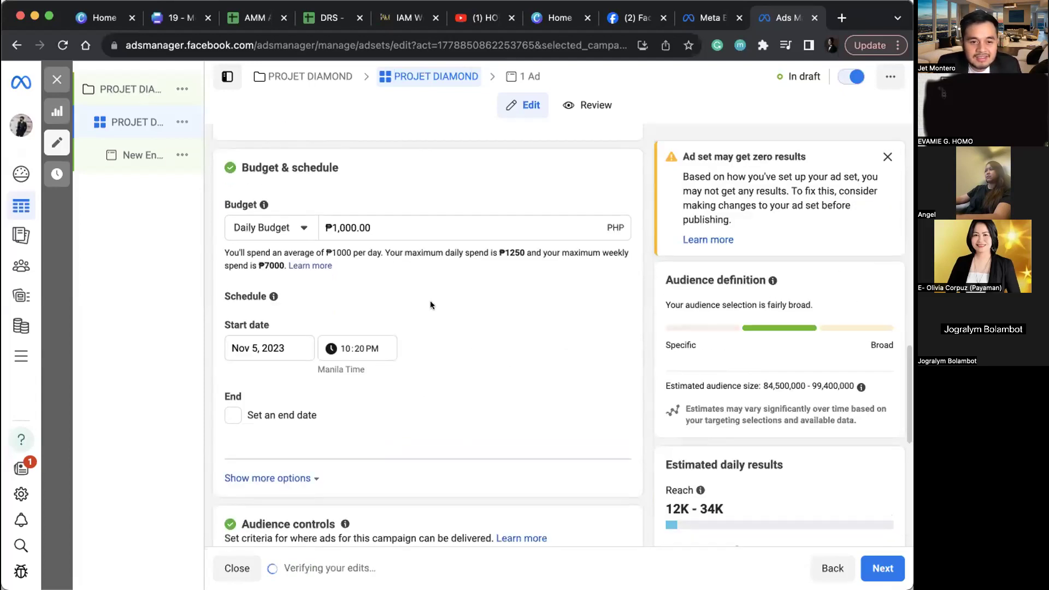
scroll(475, 410, "down", 1)
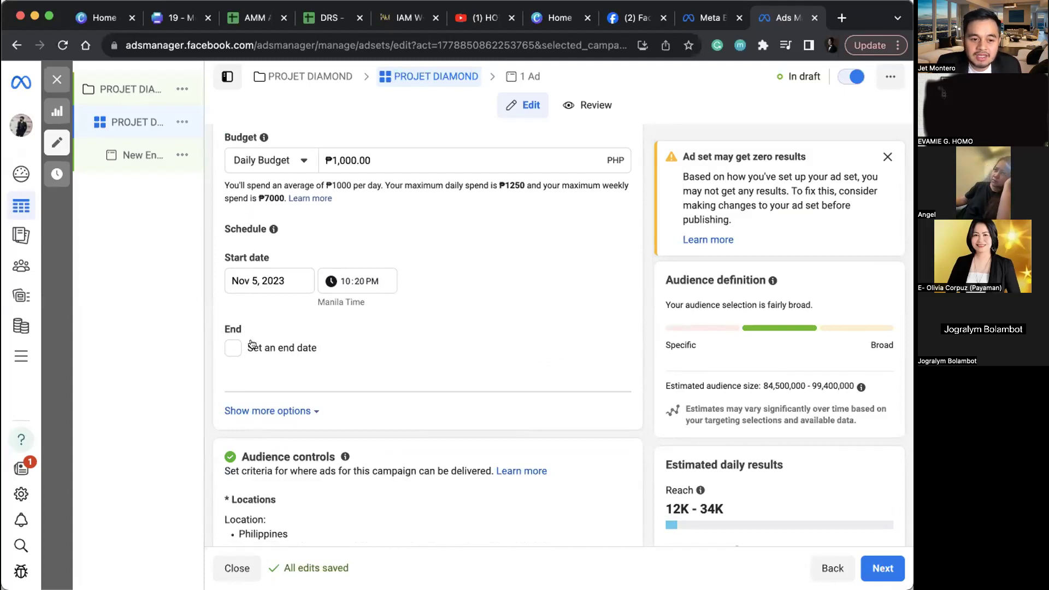
scroll(251, 344, "down", 3)
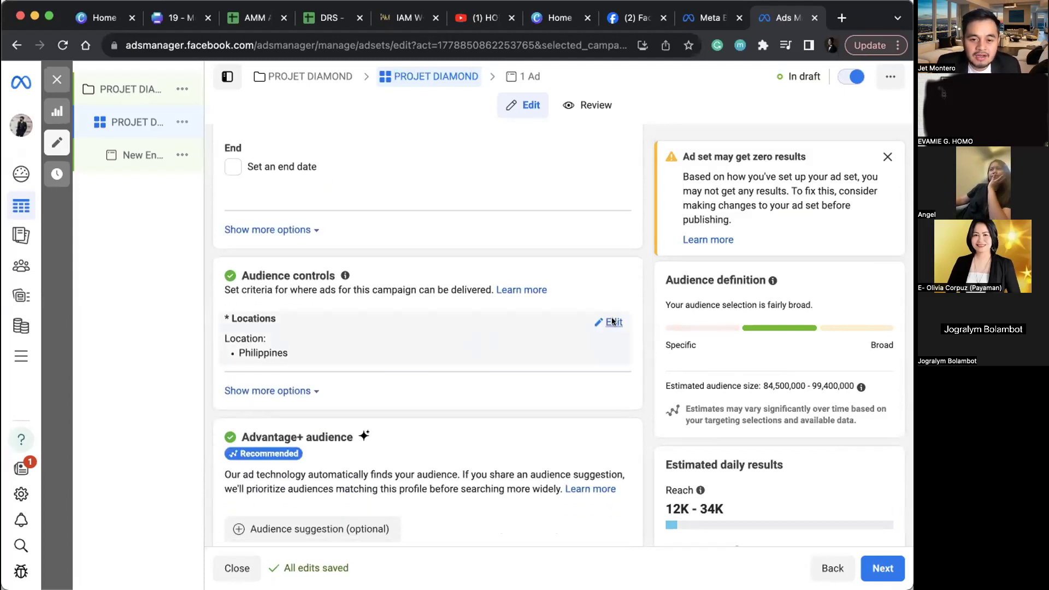
left_click(613, 321)
Step: Add Quezon City, Metro Manila as the target location using the search 'quezon'
left_click(439, 424)
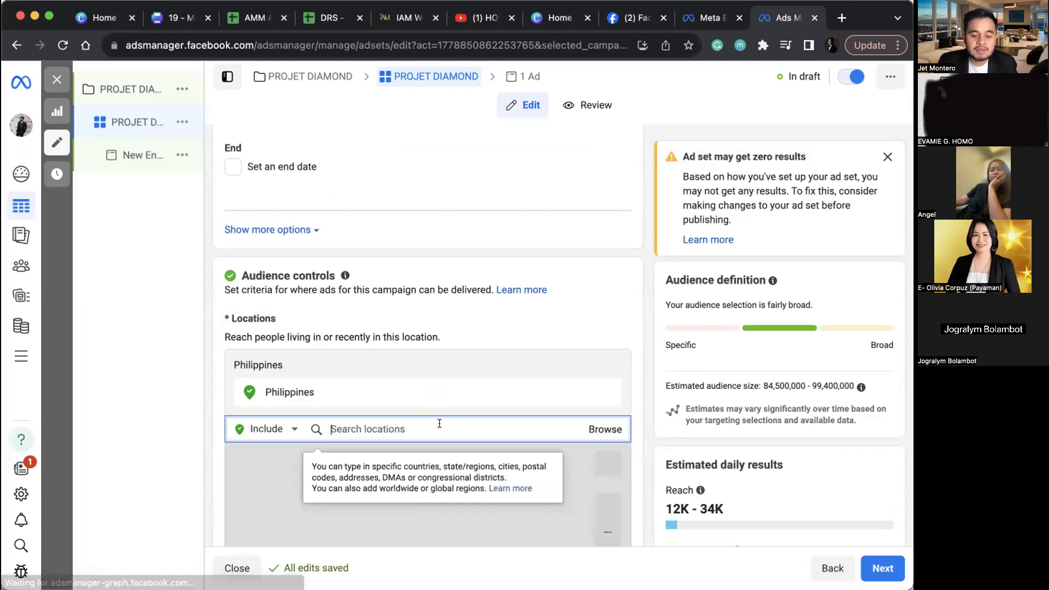
type("quezon city")
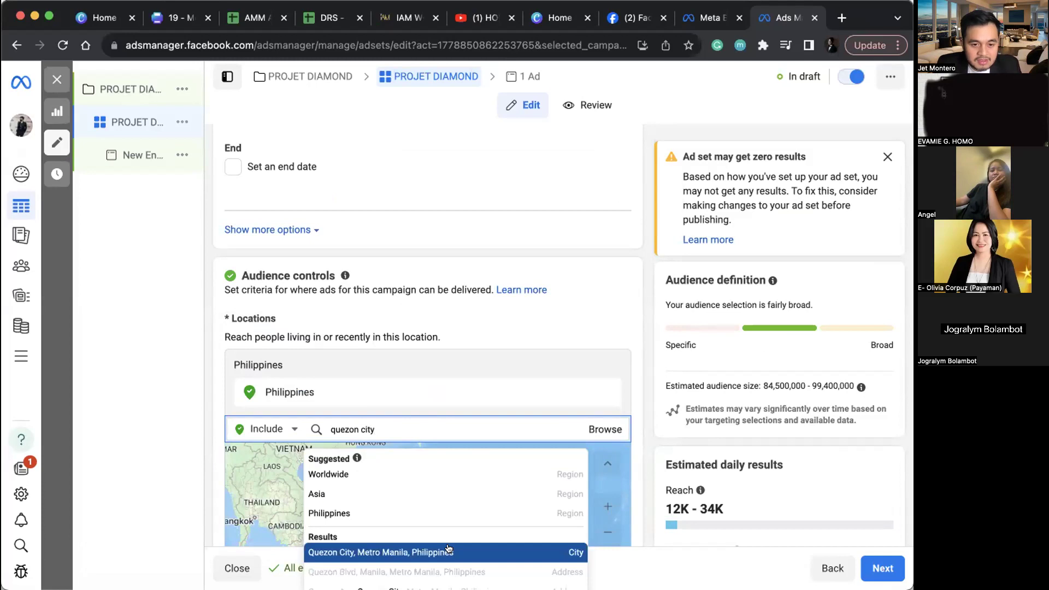
key("Return")
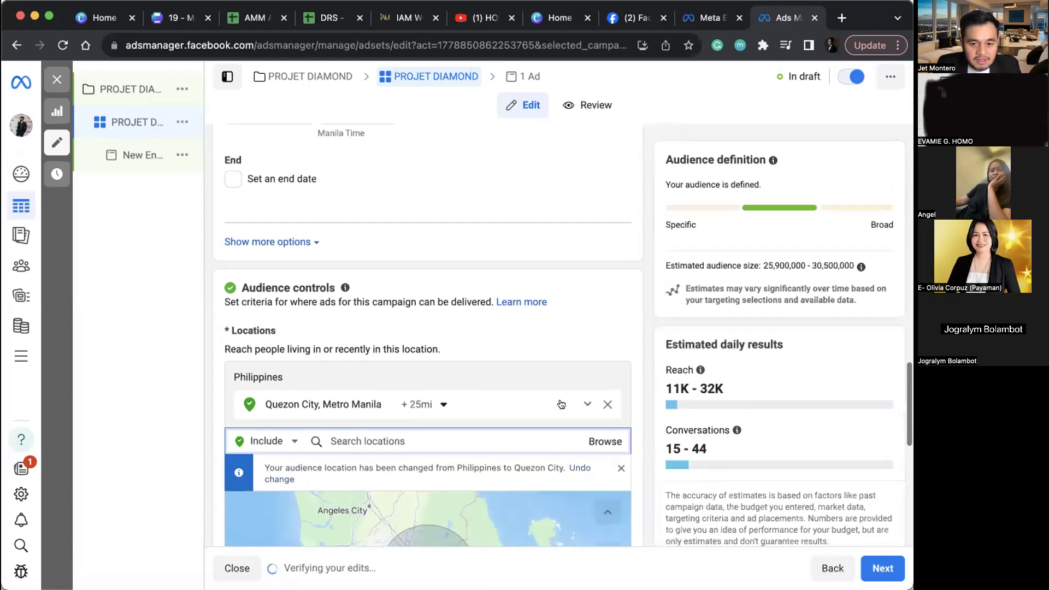
Step: Highlight the estimated 11K–32K daily reach and 15–44 conversations
scroll(561, 399, "down", 3)
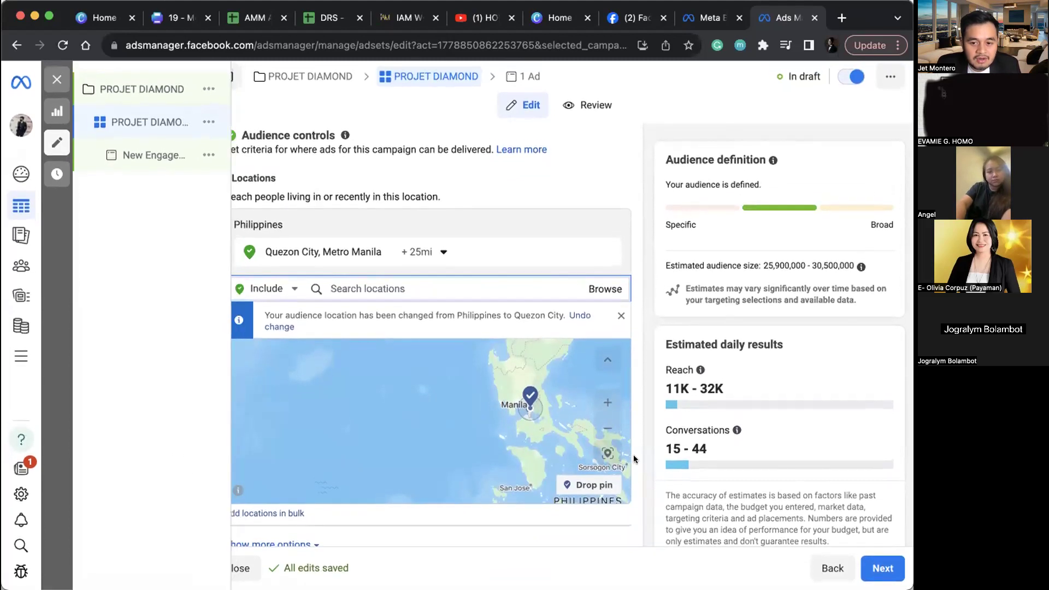
scroll(655, 448, "down", 1)
scroll(654, 448, "down", 2)
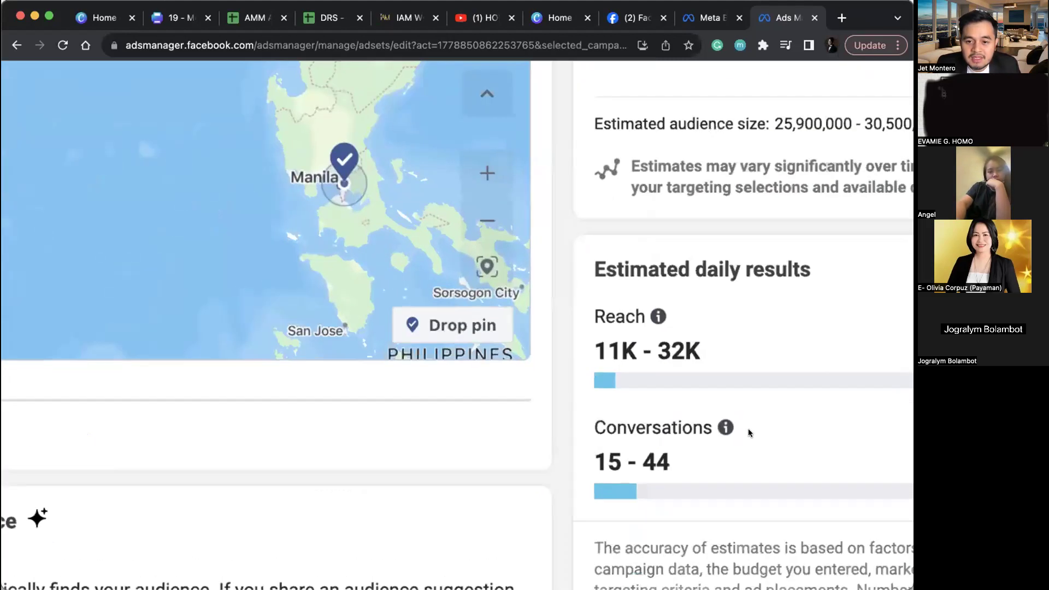
scroll(748, 428, "right", 4)
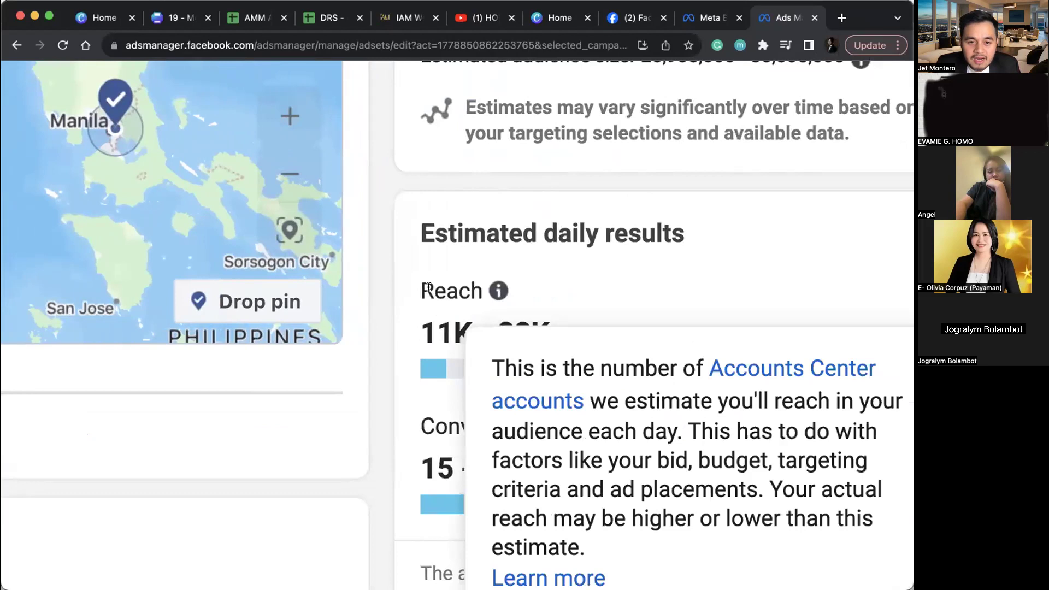
left_click_drag(415, 287, 598, 323)
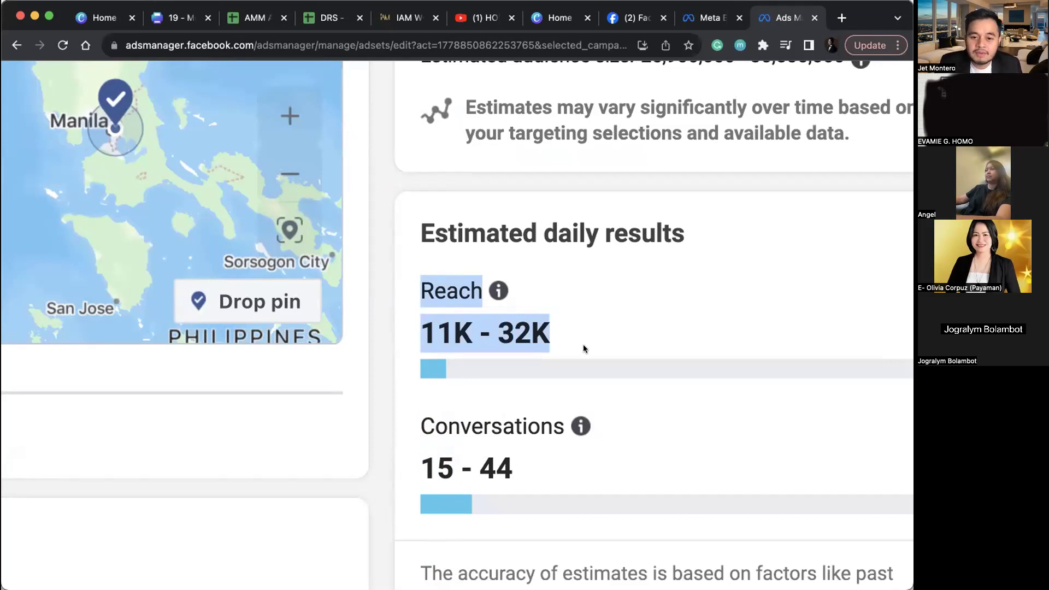
left_click_drag(522, 466, 421, 468)
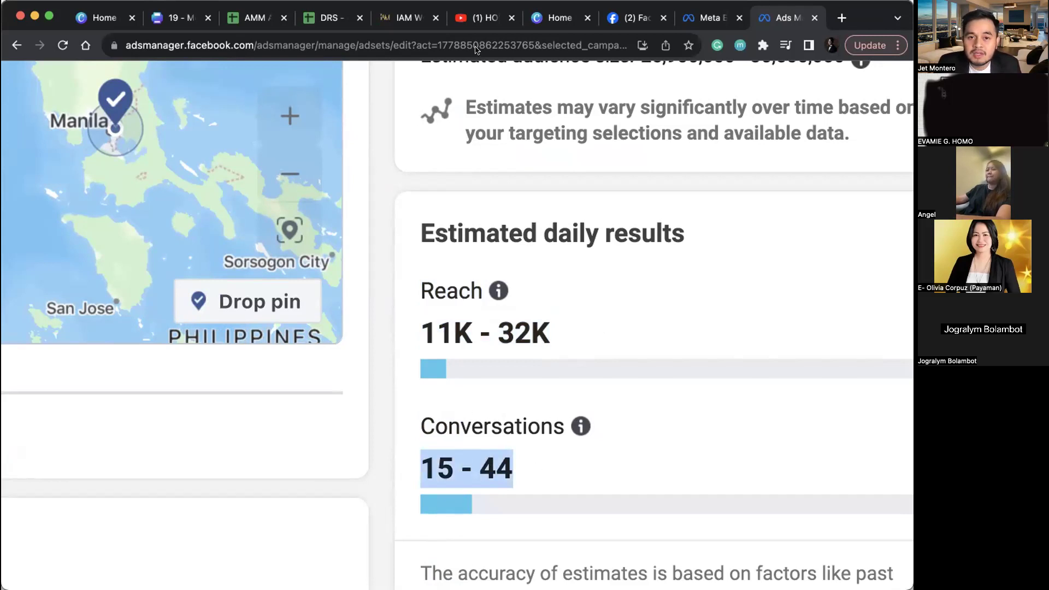
mouse_move(497, 290)
left_click(397, 463)
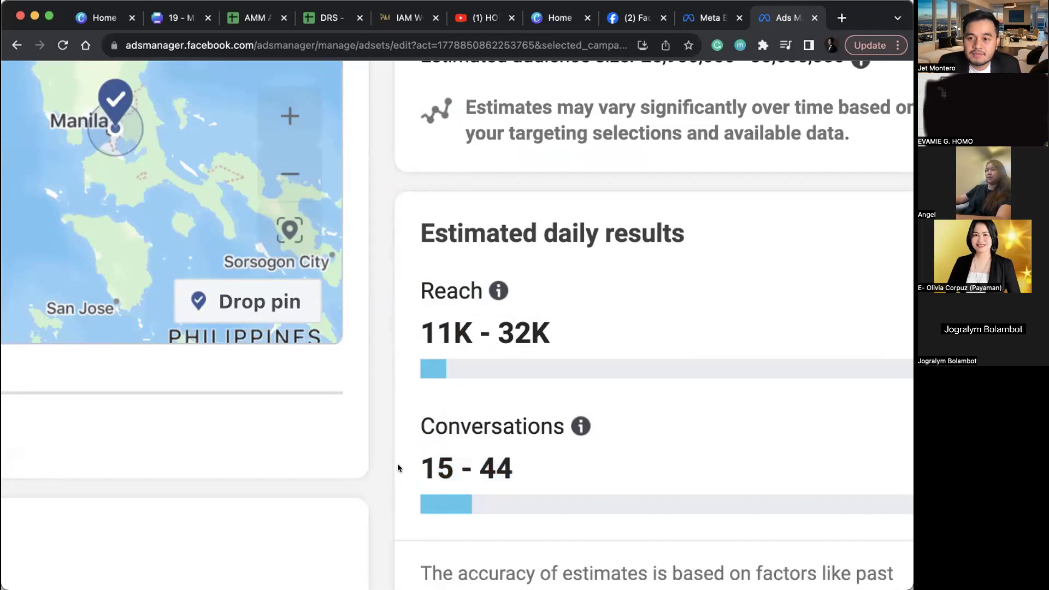
Step: Switch from Advantage+ audience to the original audience options
scroll(398, 483, "down", 3)
scroll(176, 306, "up", 3)
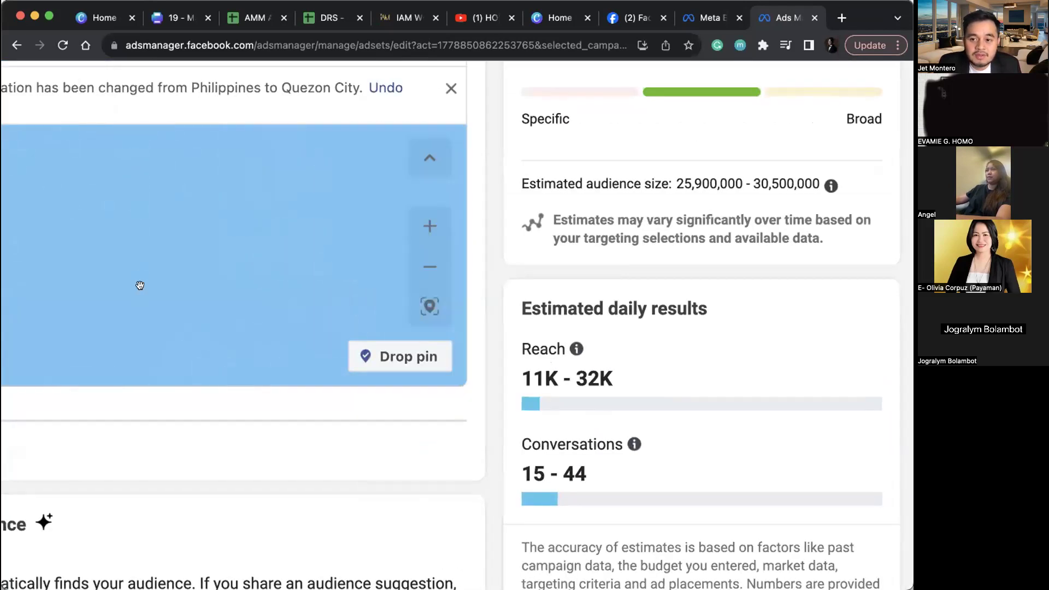
scroll(277, 455, "down", 3)
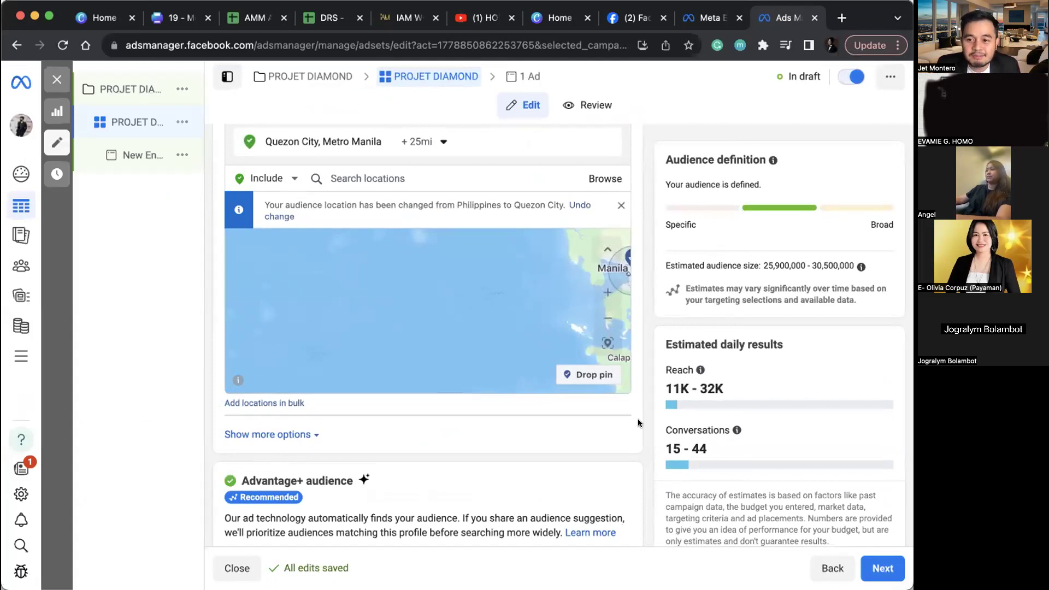
scroll(637, 418, "down", 10)
scroll(638, 419, "down", 15)
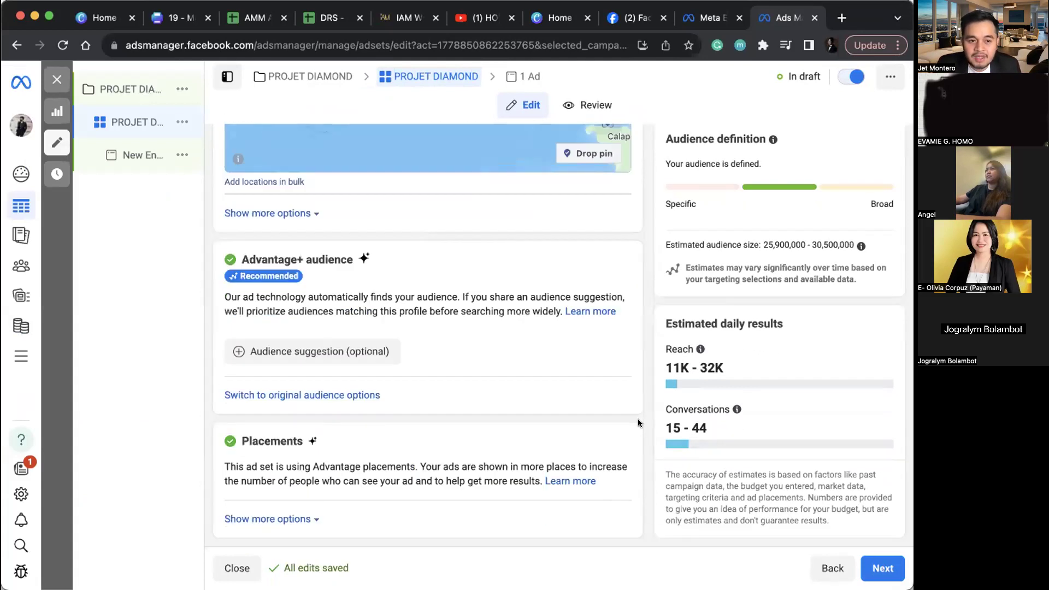
left_click(340, 394)
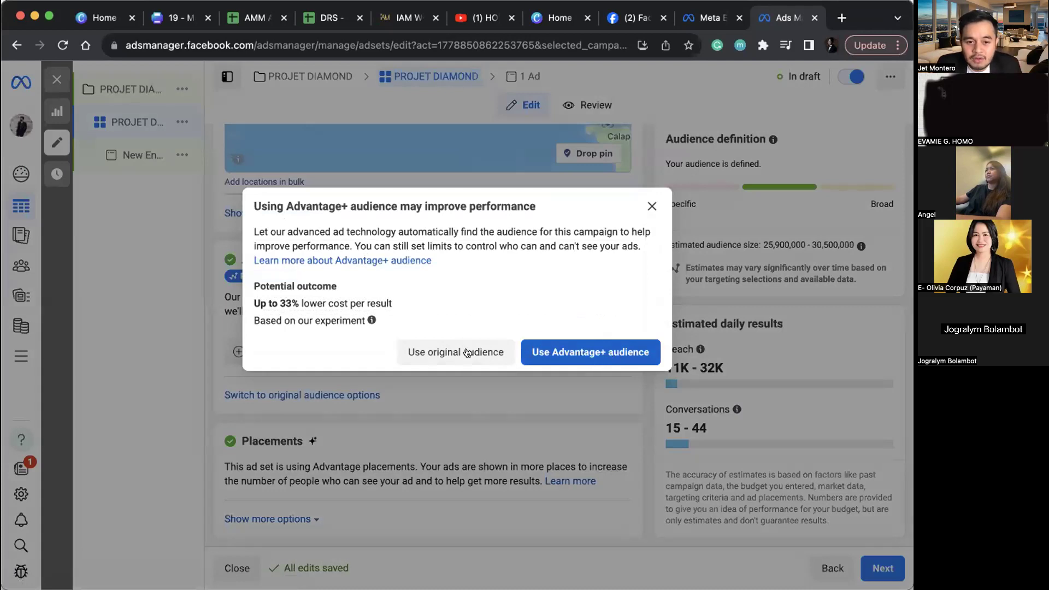
left_click(462, 352)
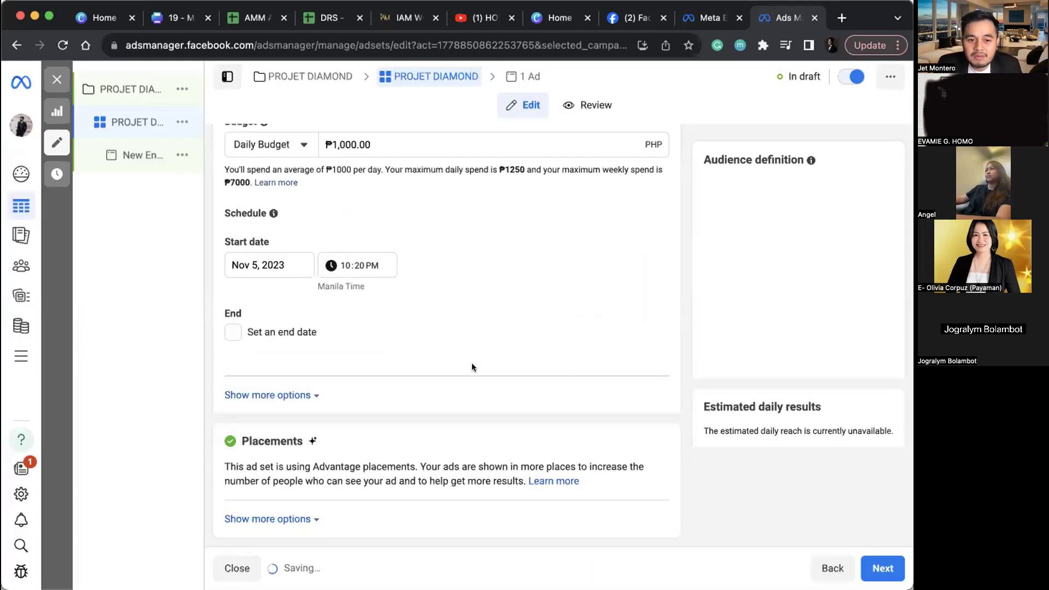
Step: Set the audience age range to 24–60
scroll(362, 403, "down", 6)
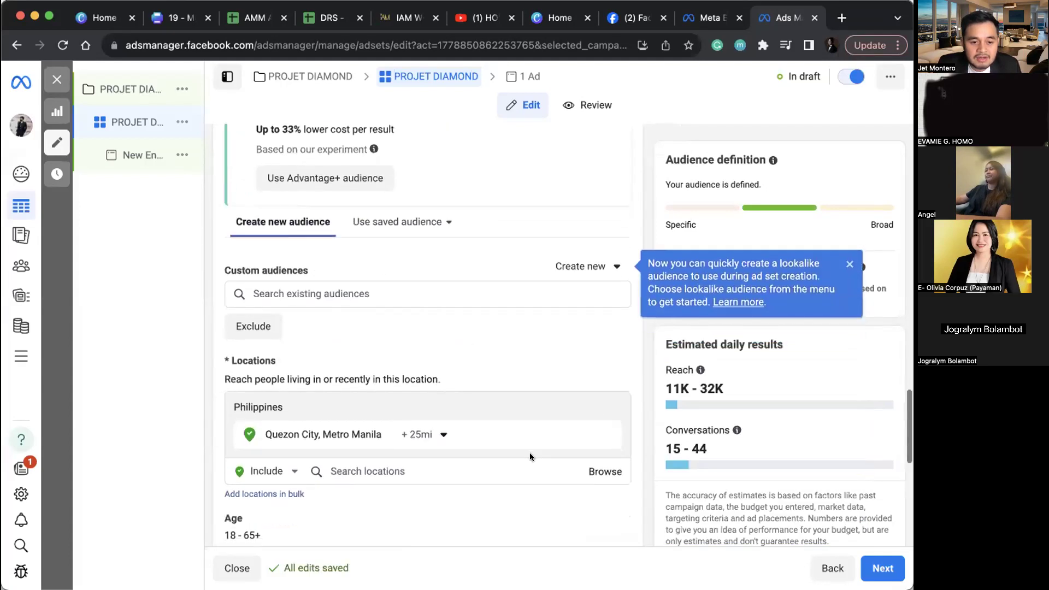
scroll(529, 452, "down", 5)
left_click(582, 275)
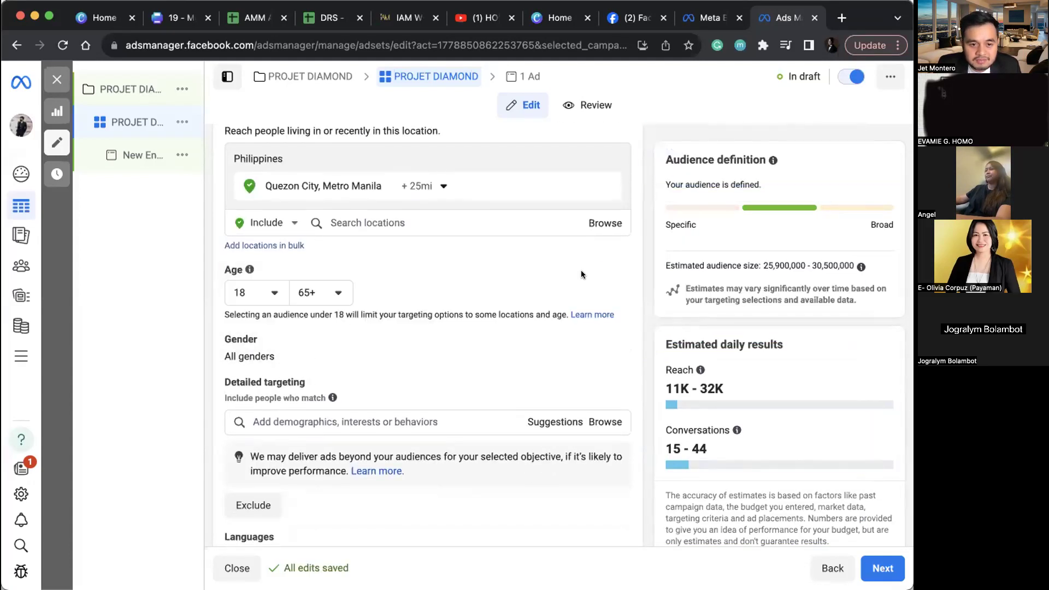
left_click(272, 292)
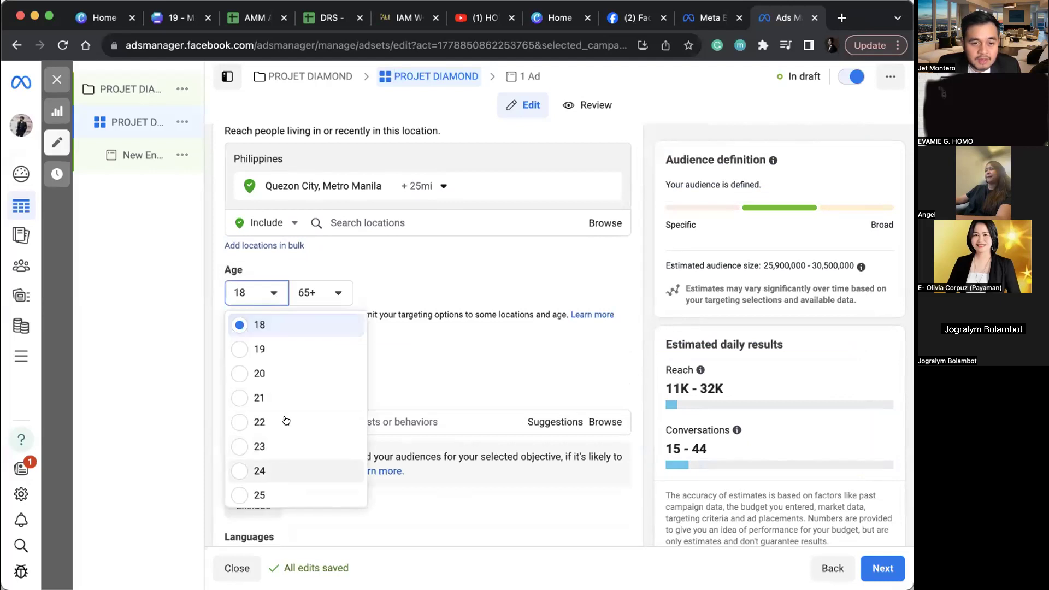
left_click(284, 470)
left_click(335, 293)
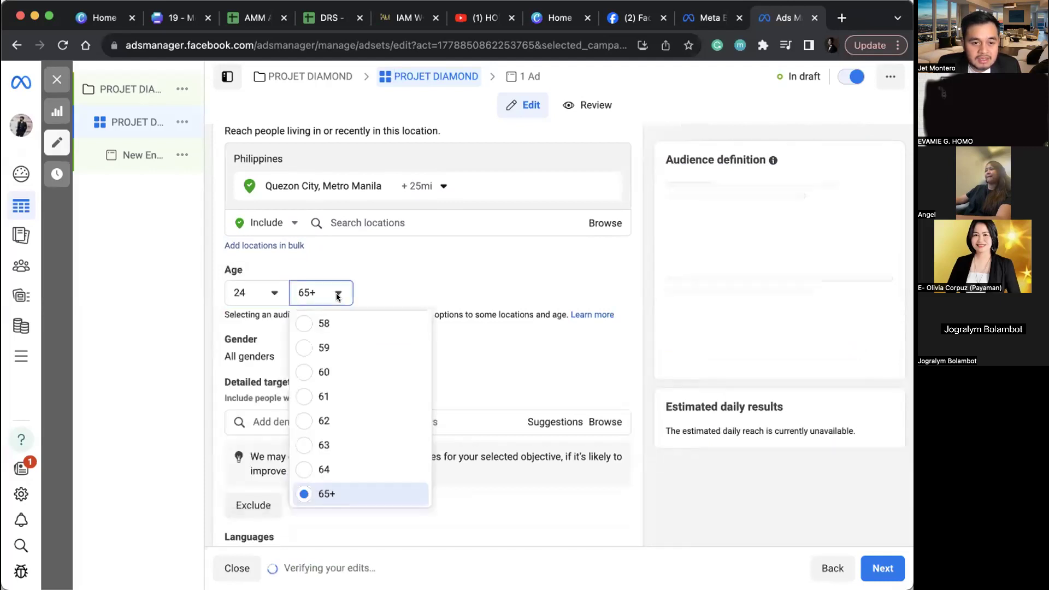
left_click(310, 375)
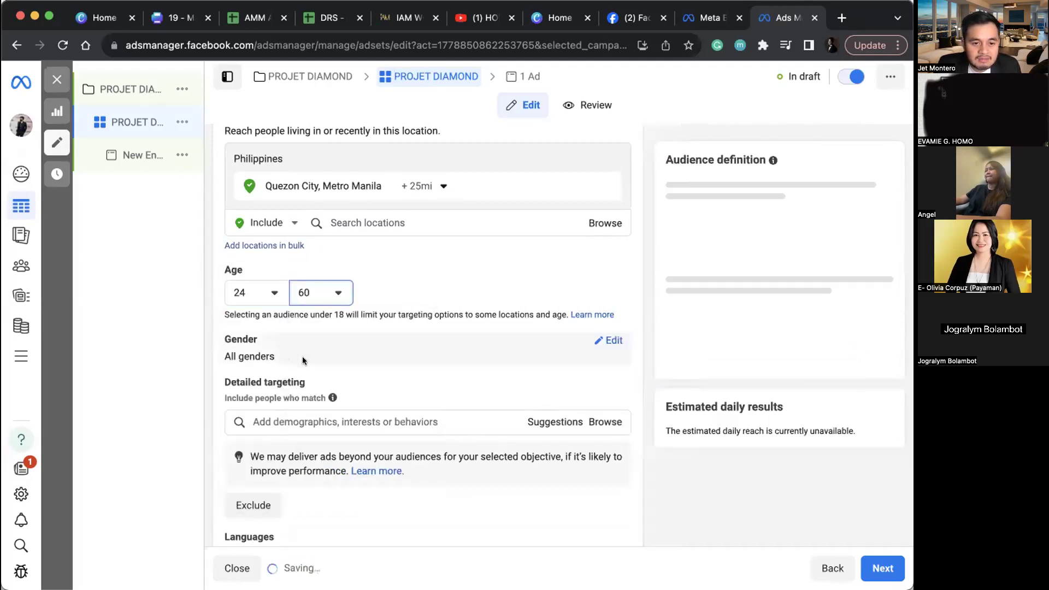
Step: Restrict the audience gender to women only
left_click(611, 341)
left_click(347, 359)
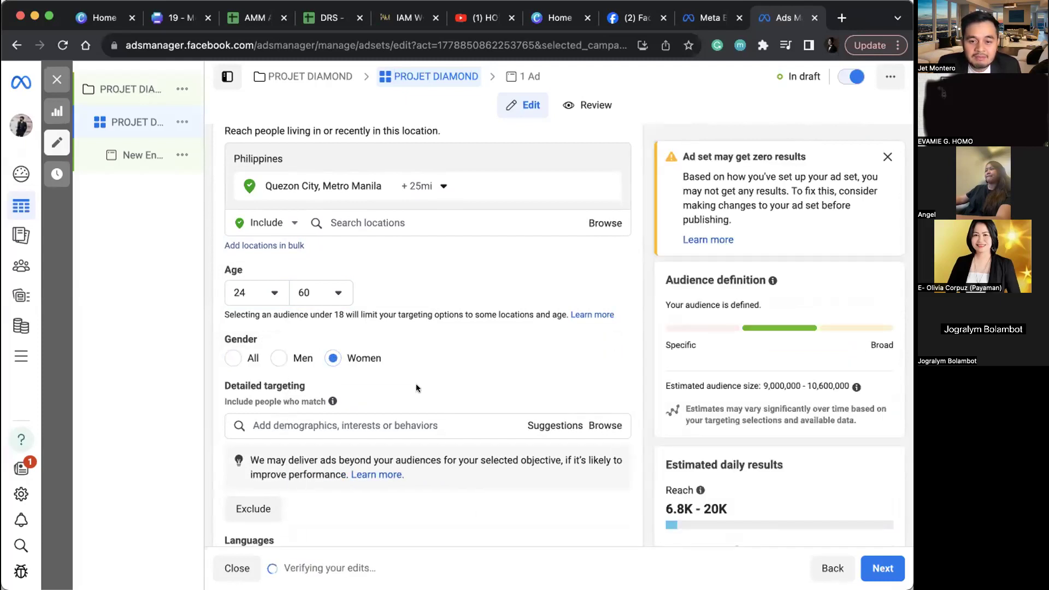
scroll(381, 363, "down", 3)
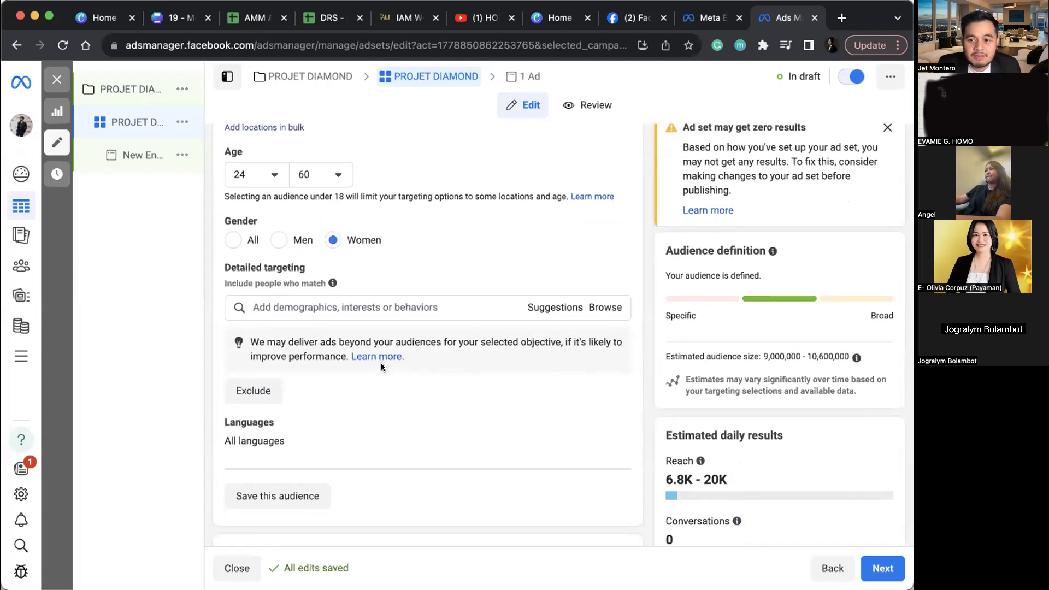
scroll(382, 371, "down", 1)
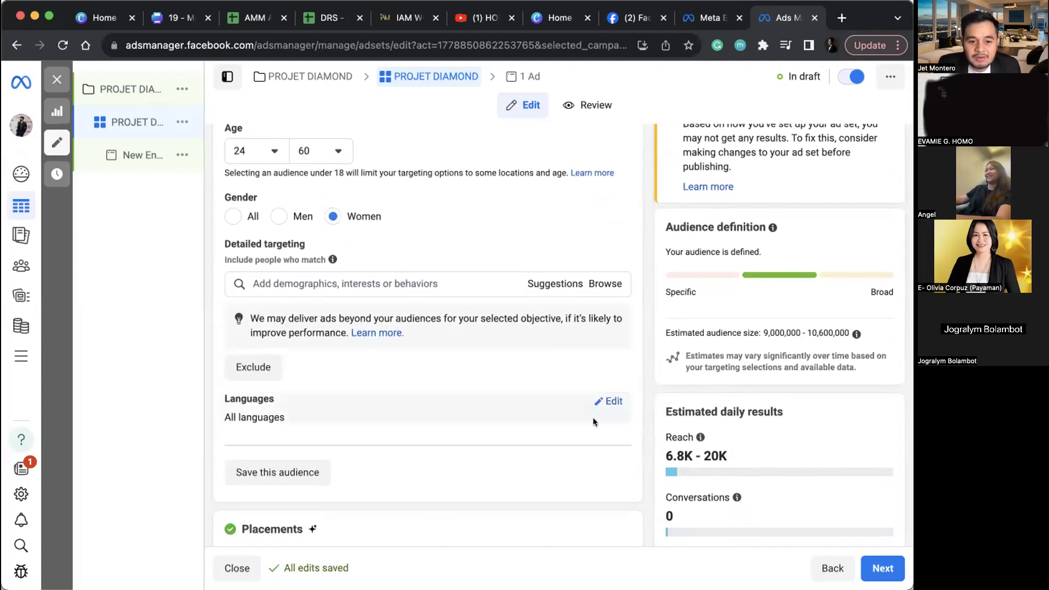
left_click(612, 403)
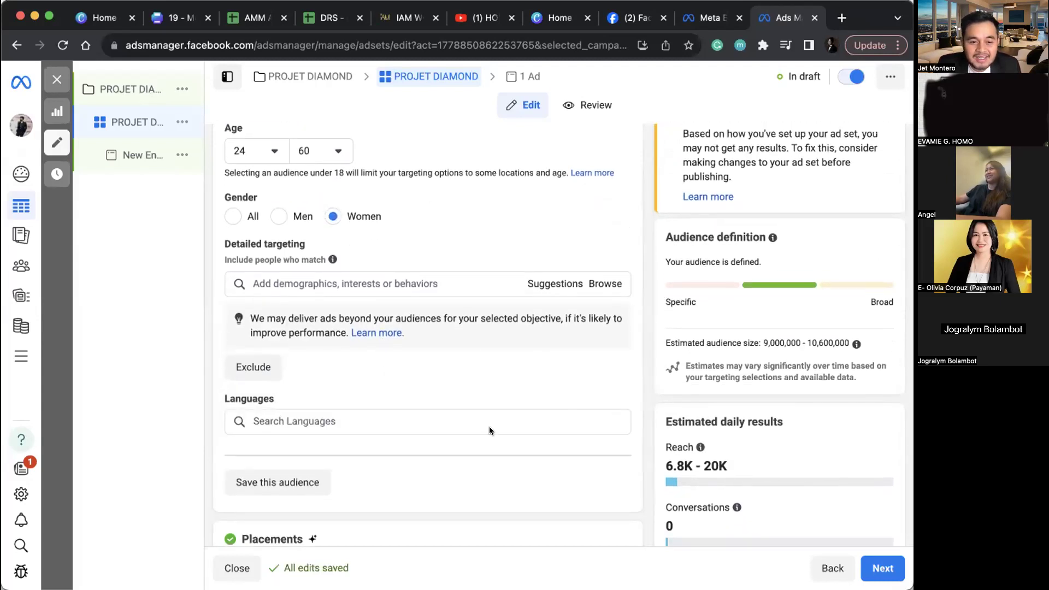
Step: Add English (All) and Filipino as target languages
type("eng")
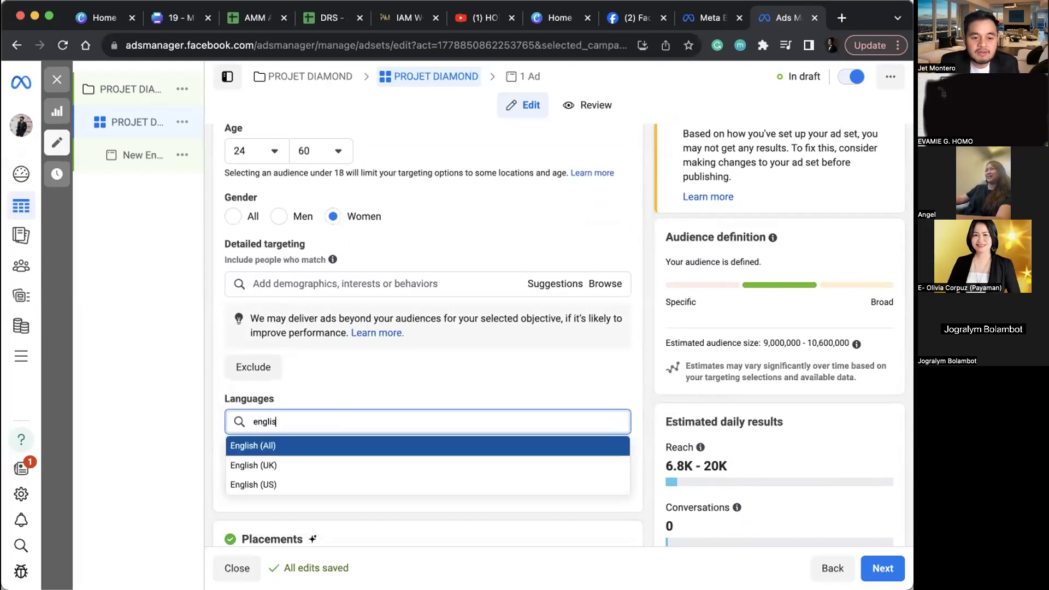
type("lis")
left_click(401, 445)
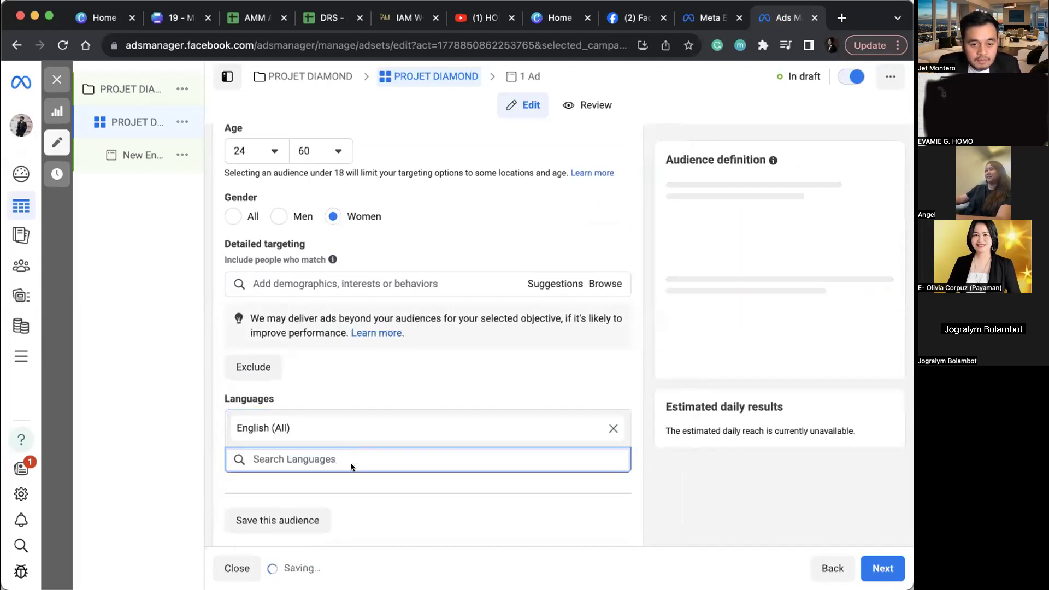
type("filipi")
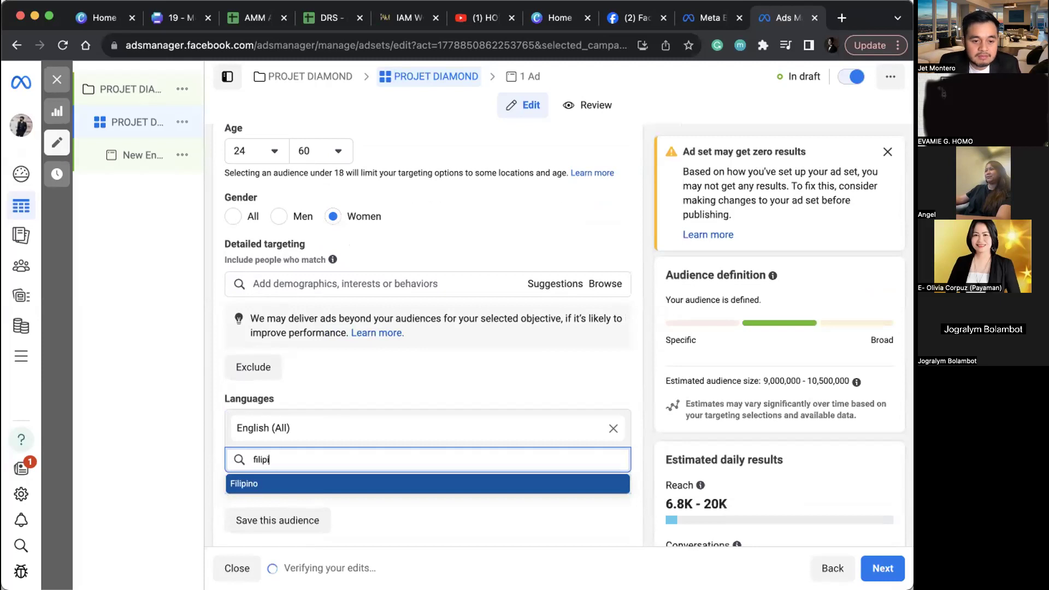
key("Return")
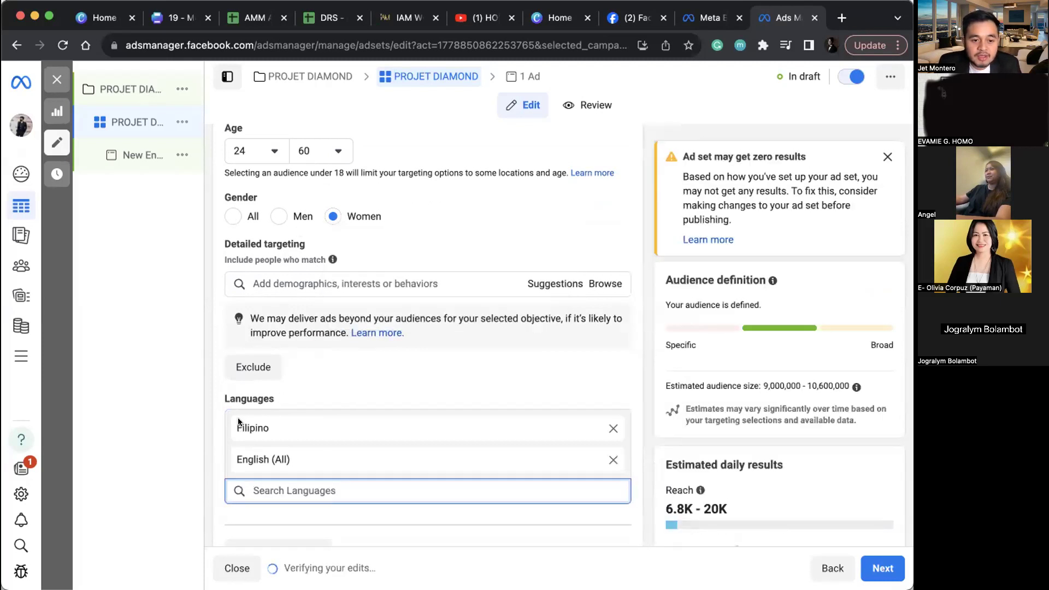
left_click(277, 427)
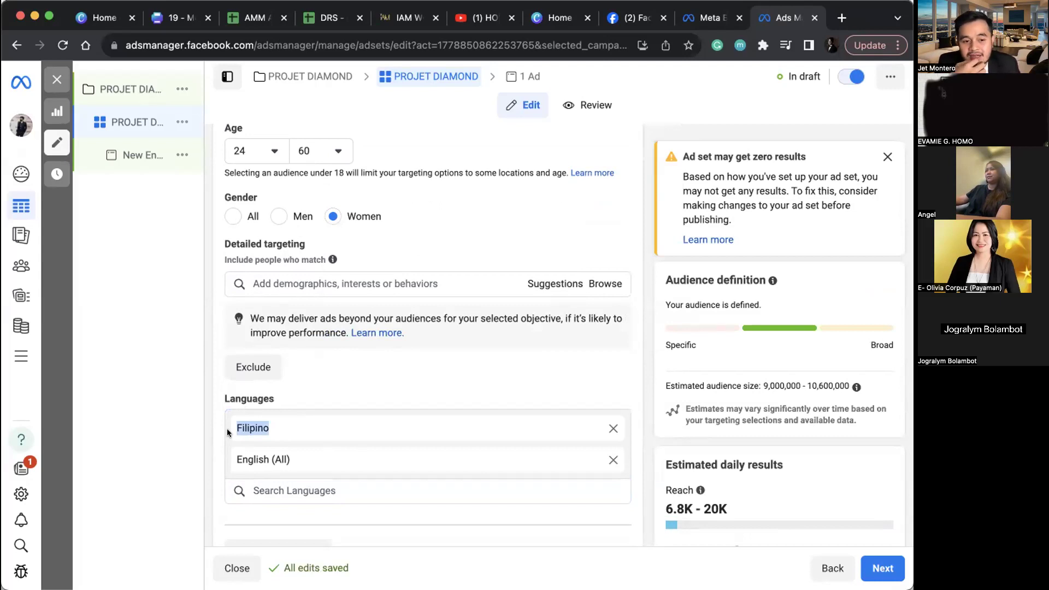
Step: Zoom in on the language list and highlight the Filipino entry
scroll(227, 428, "up", 3)
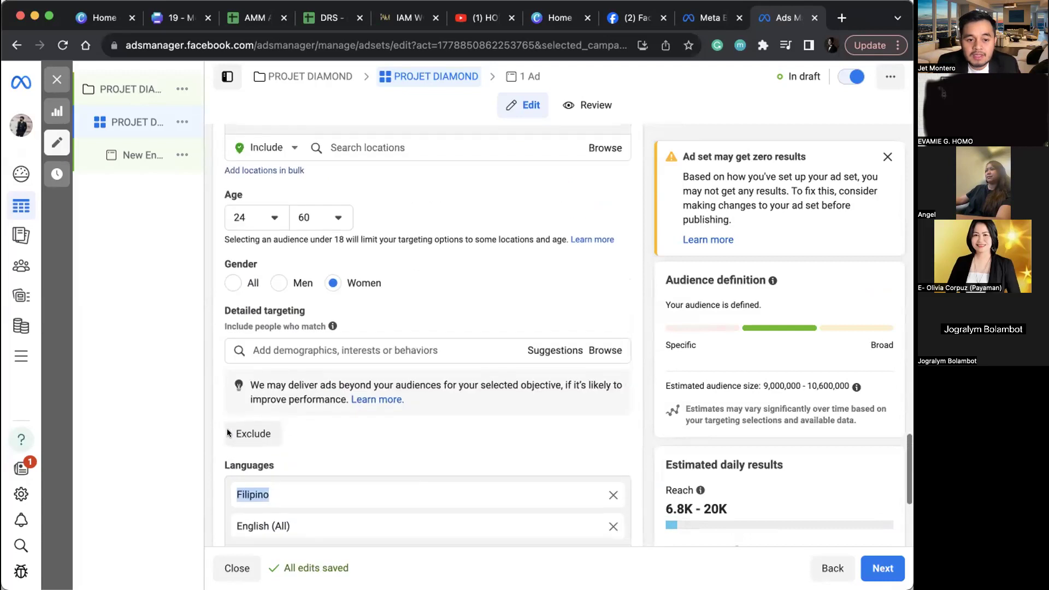
scroll(247, 425, "down", 3)
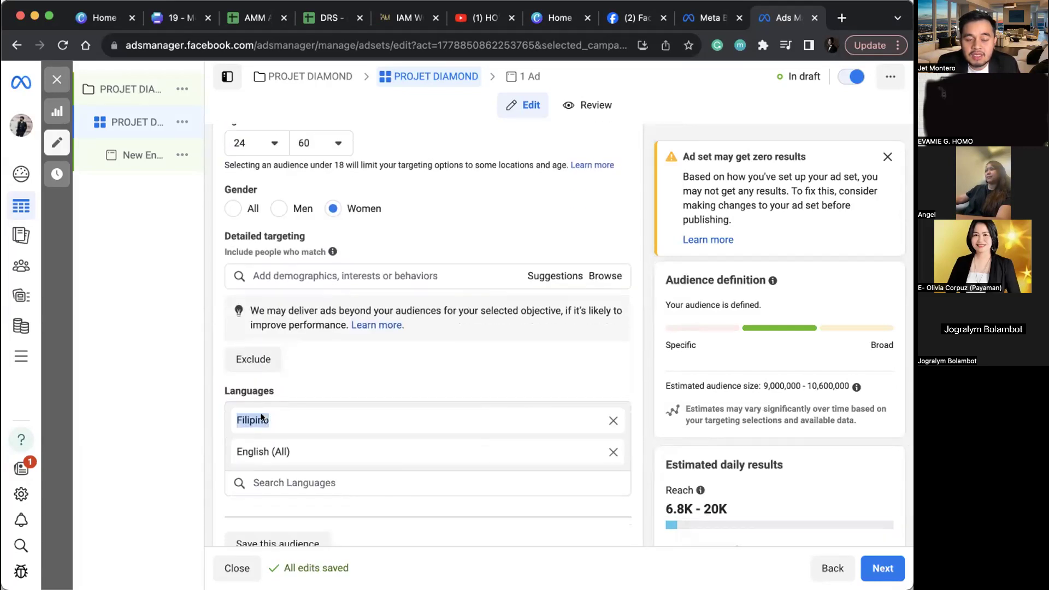
left_click(212, 415)
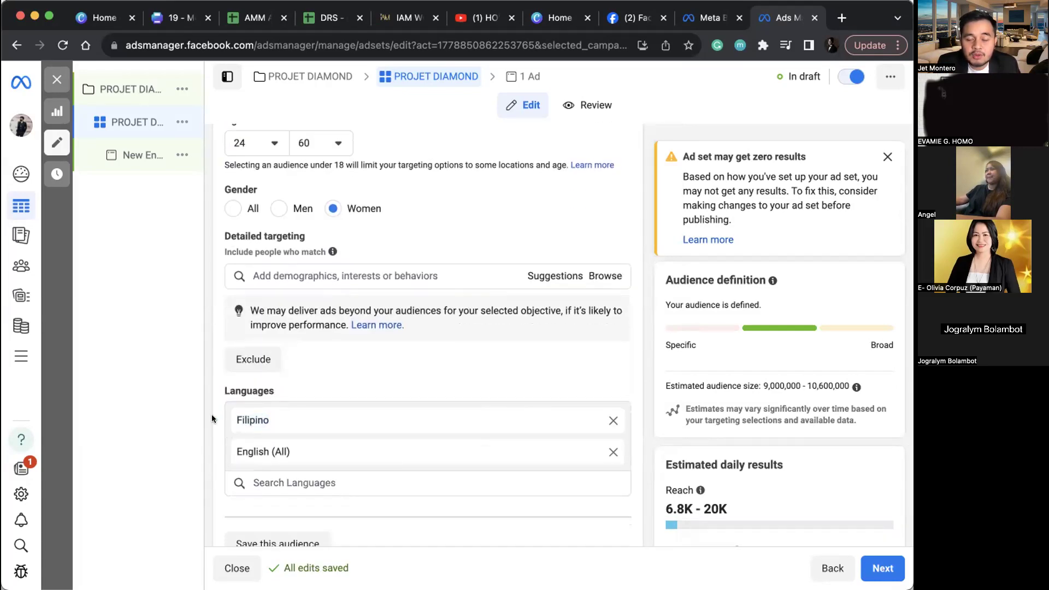
key("super+plus")
key("super+plus")
key("super+plus")
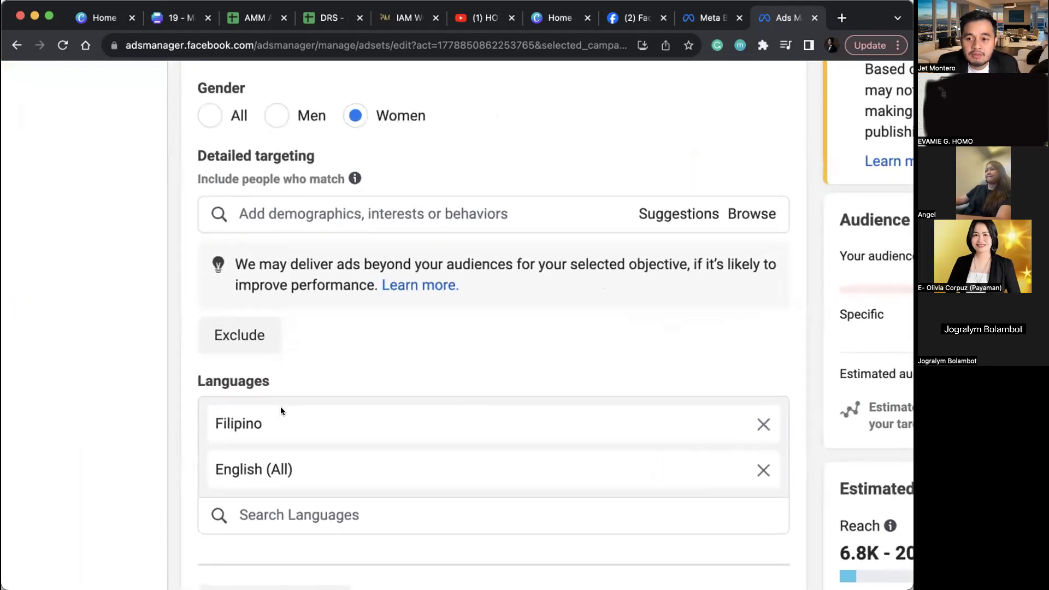
scroll(281, 409, "down", 3)
scroll(280, 412, "up", 3)
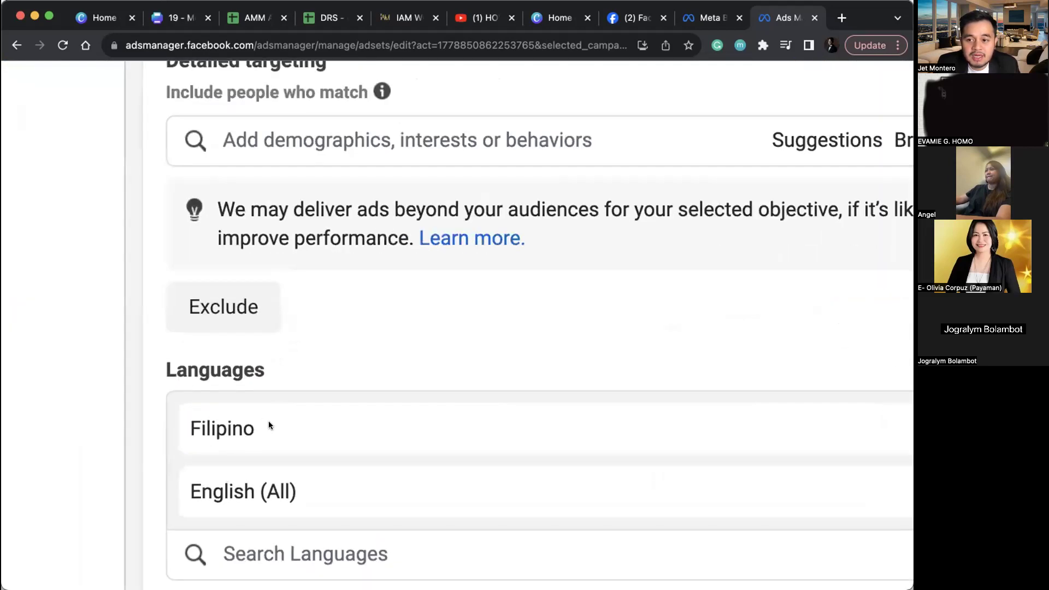
double_click(186, 424)
scroll(185, 419, "down", 2)
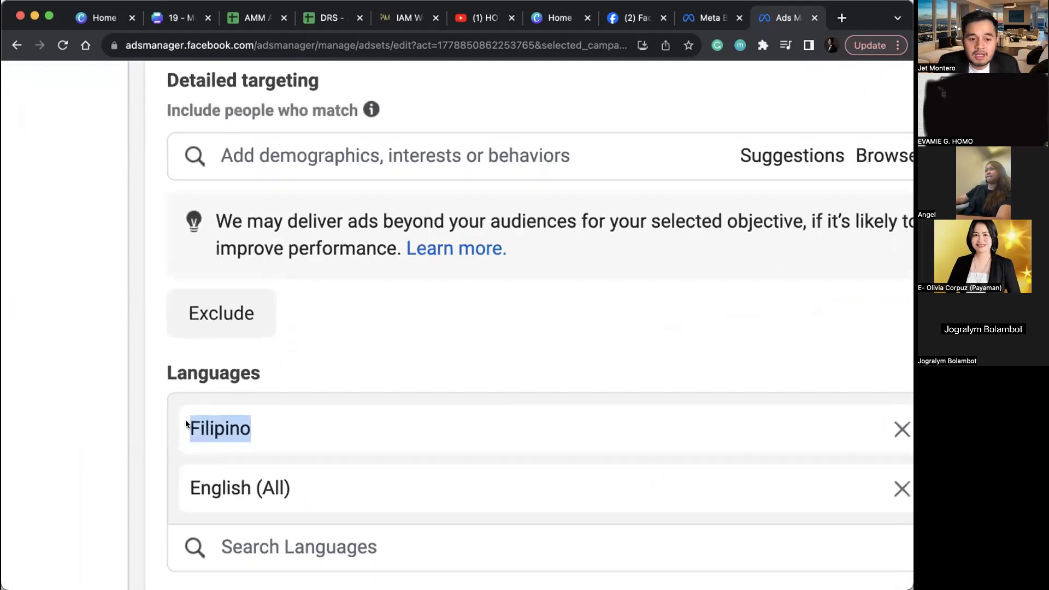
left_click(152, 429)
scroll(152, 430, "down", 2)
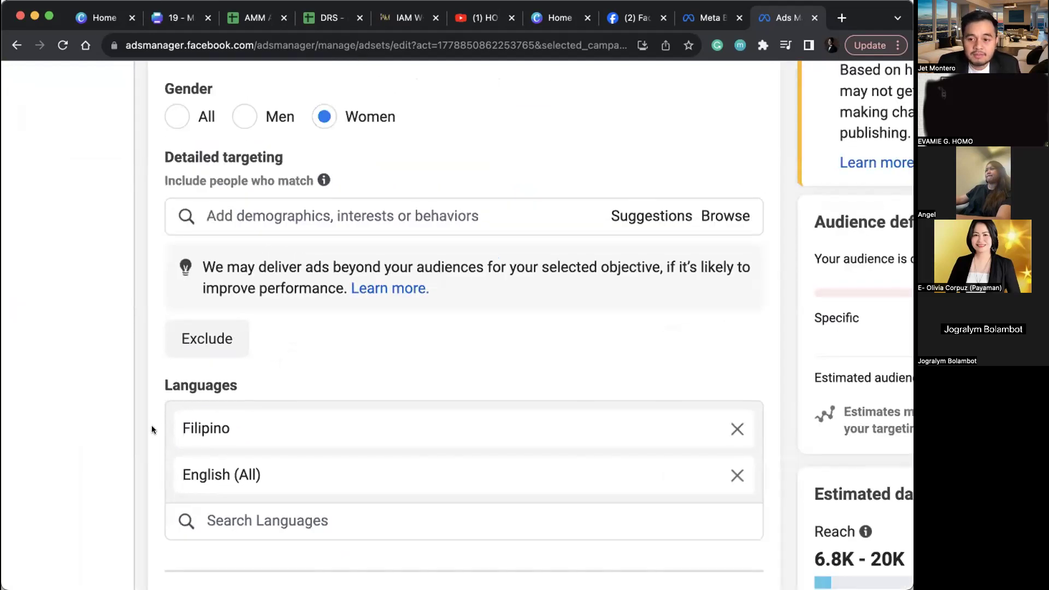
scroll(152, 430, "down", 2)
scroll(154, 429, "down", 5)
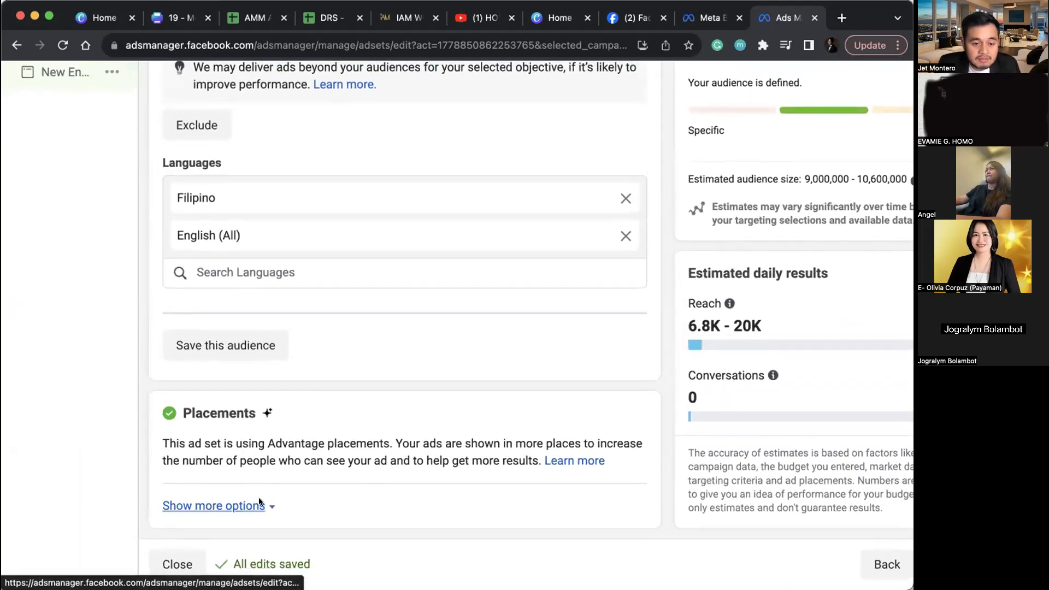
Step: Switch to manual placements on Facebook, Instagram and Messenger
left_click(260, 504)
scroll(383, 464, "down", 3)
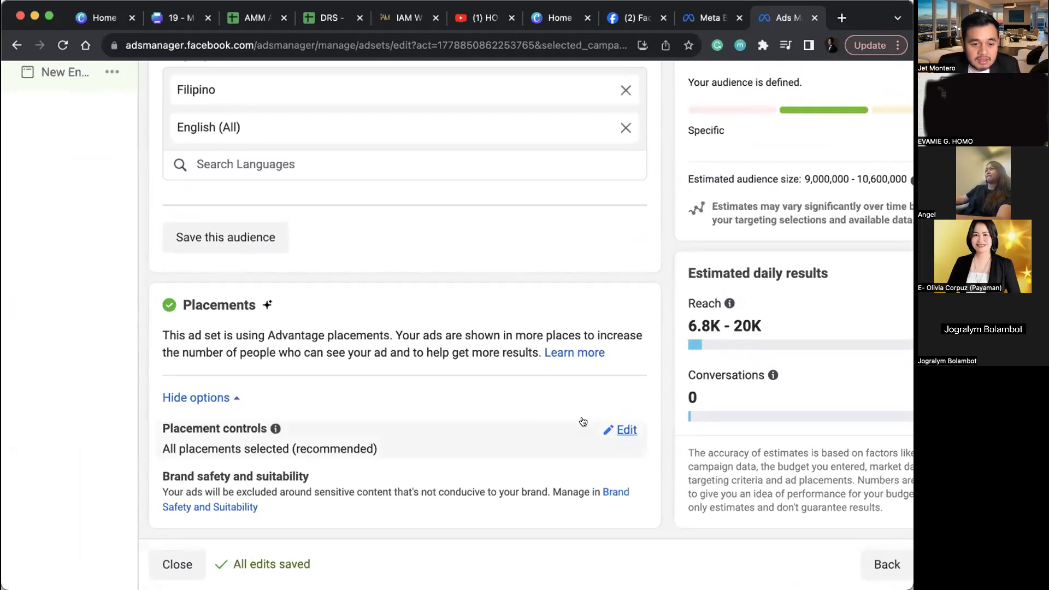
left_click(634, 431)
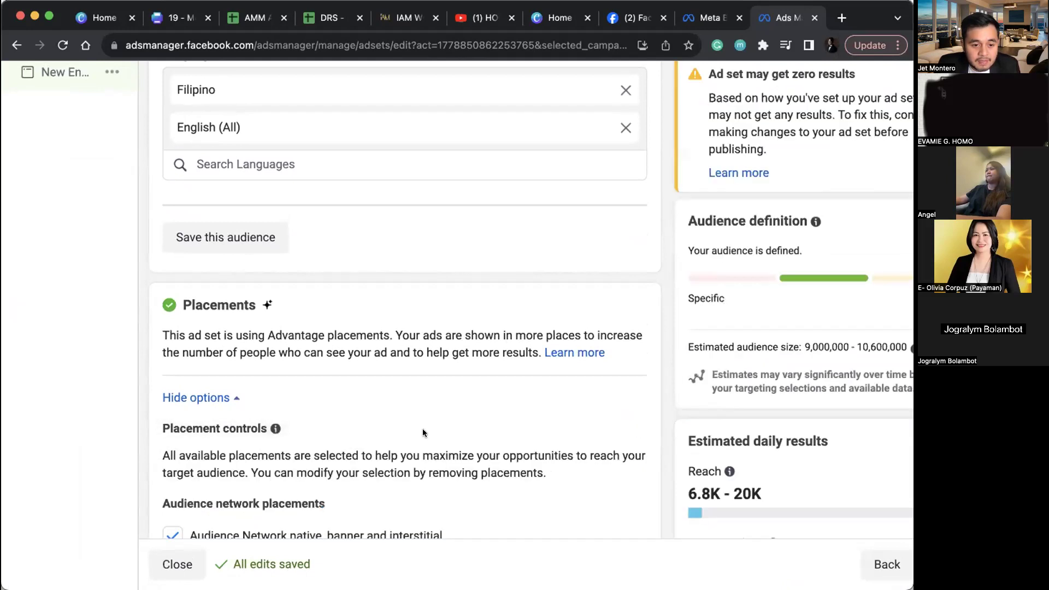
scroll(420, 433, "down", 5)
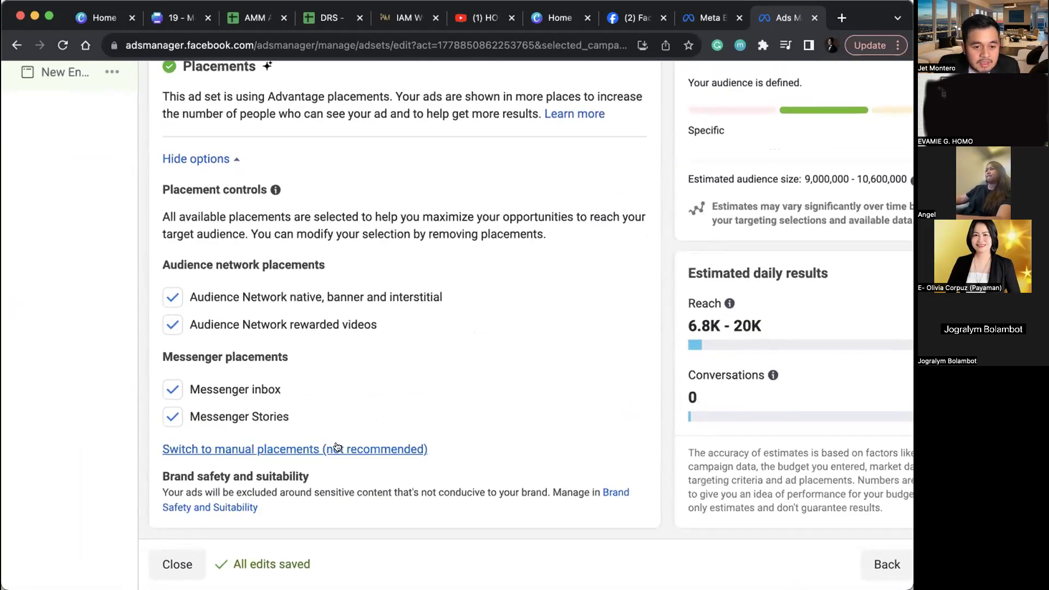
left_click(338, 447)
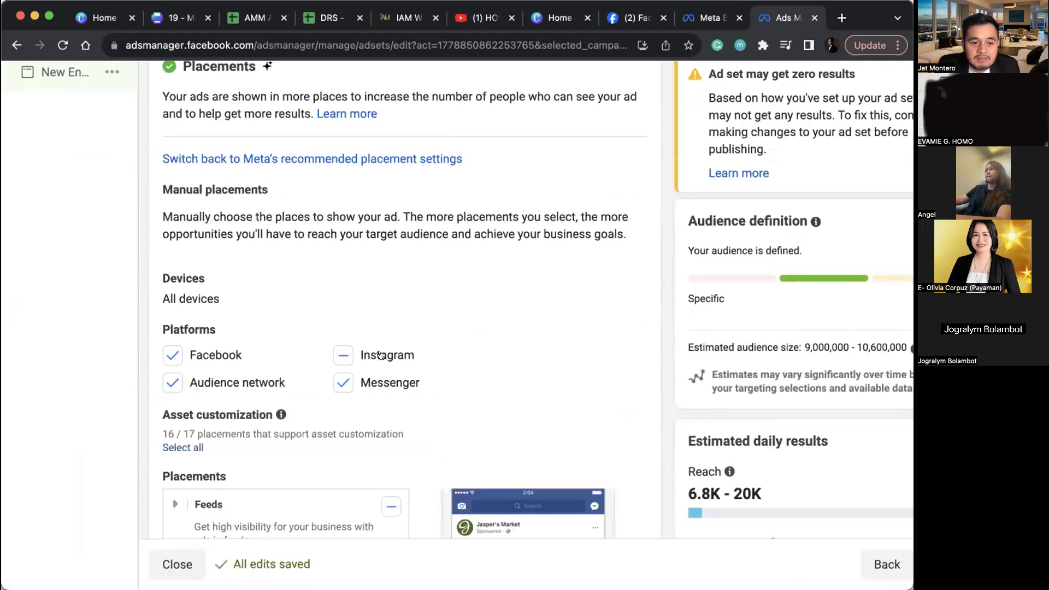
scroll(381, 355, "up", 2)
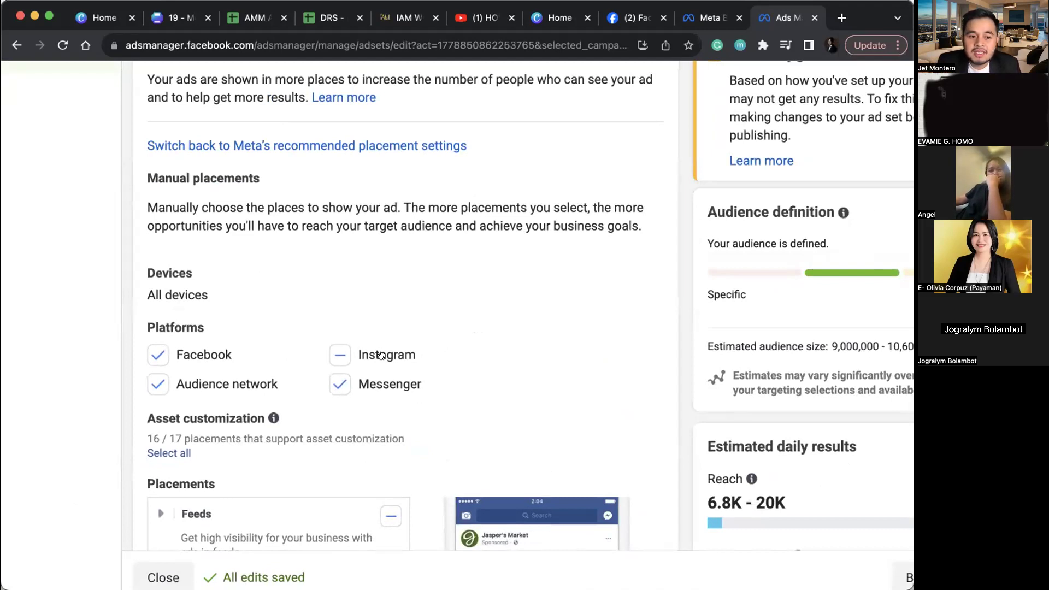
scroll(380, 354, "down", 3)
left_click(339, 172)
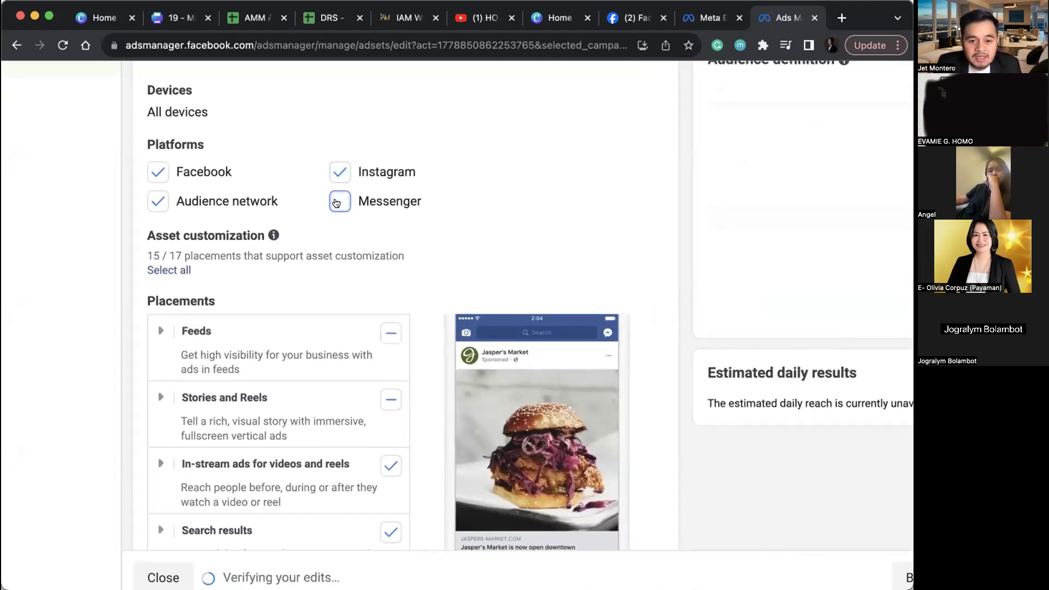
left_click(336, 203)
scroll(336, 202, "down", 2)
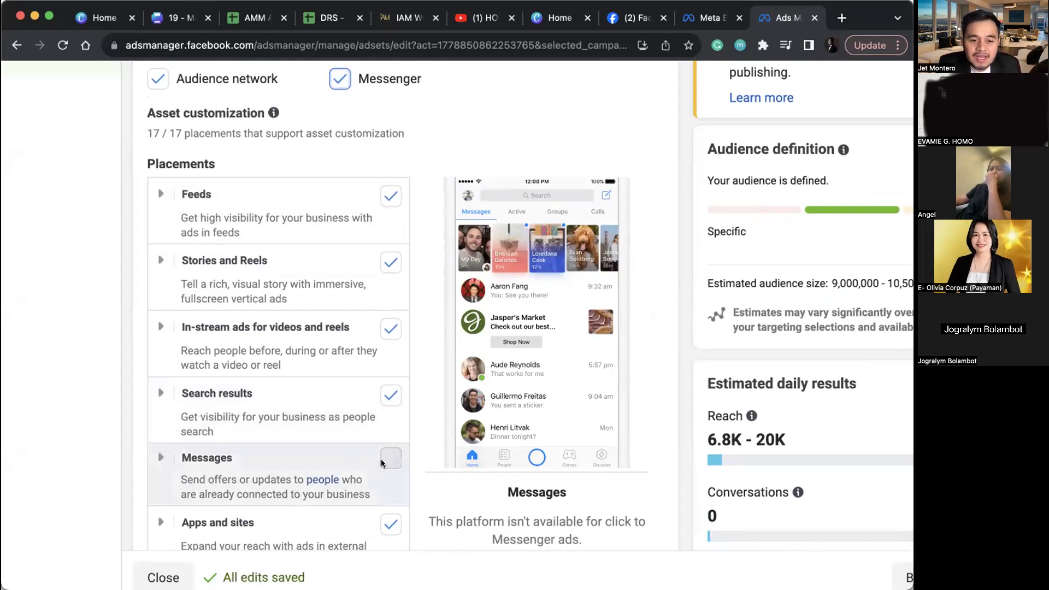
Step: Remove Search results, In-stream video, Stories and Reels, and Audience Network apps and sites placements
left_click(383, 392)
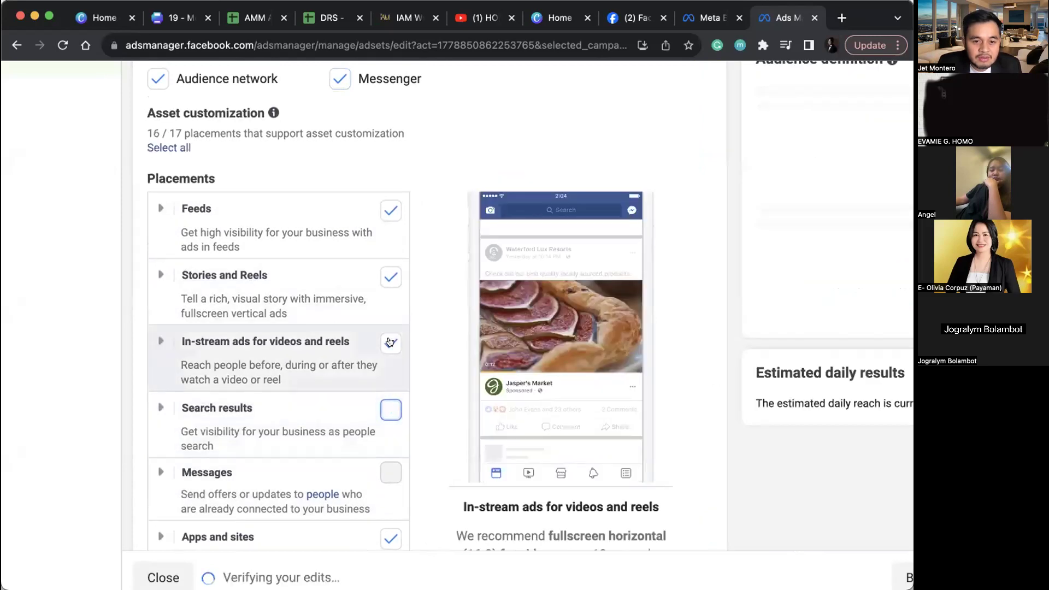
left_click(389, 343)
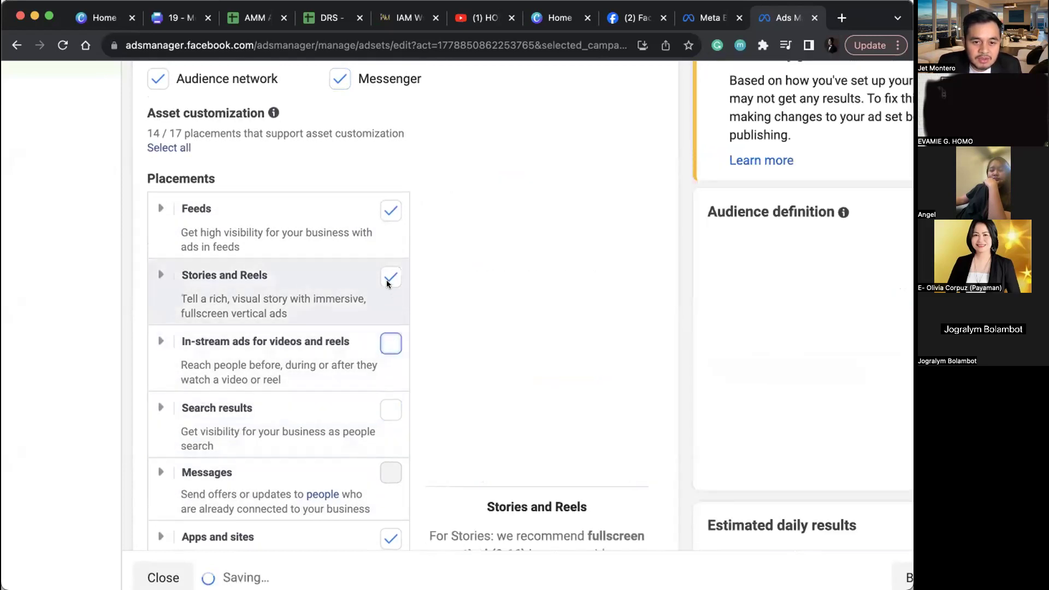
left_click(386, 278)
scroll(385, 277, "down", 3)
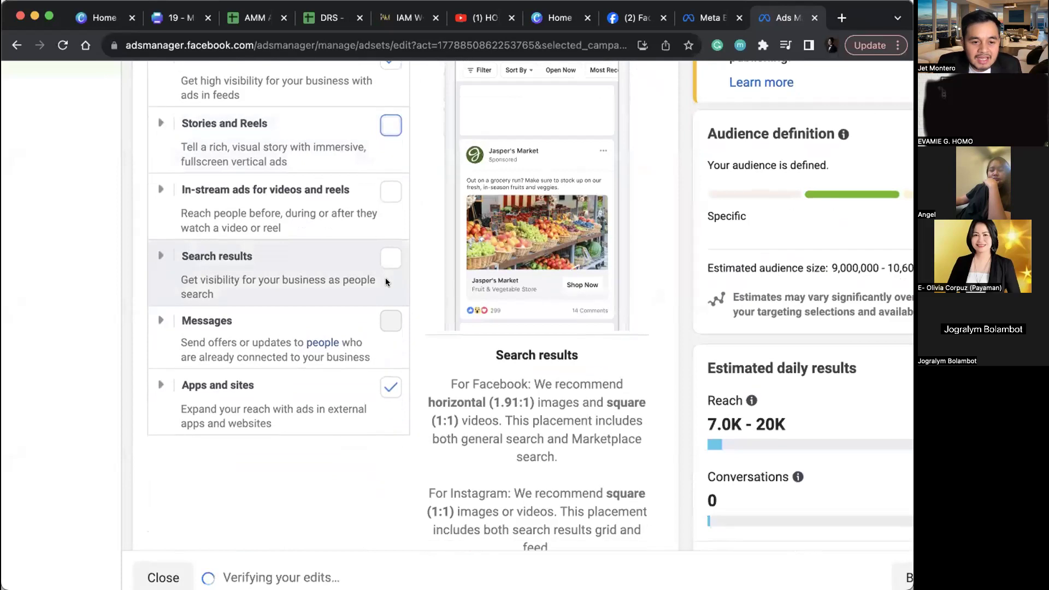
scroll(389, 369, "down", 2)
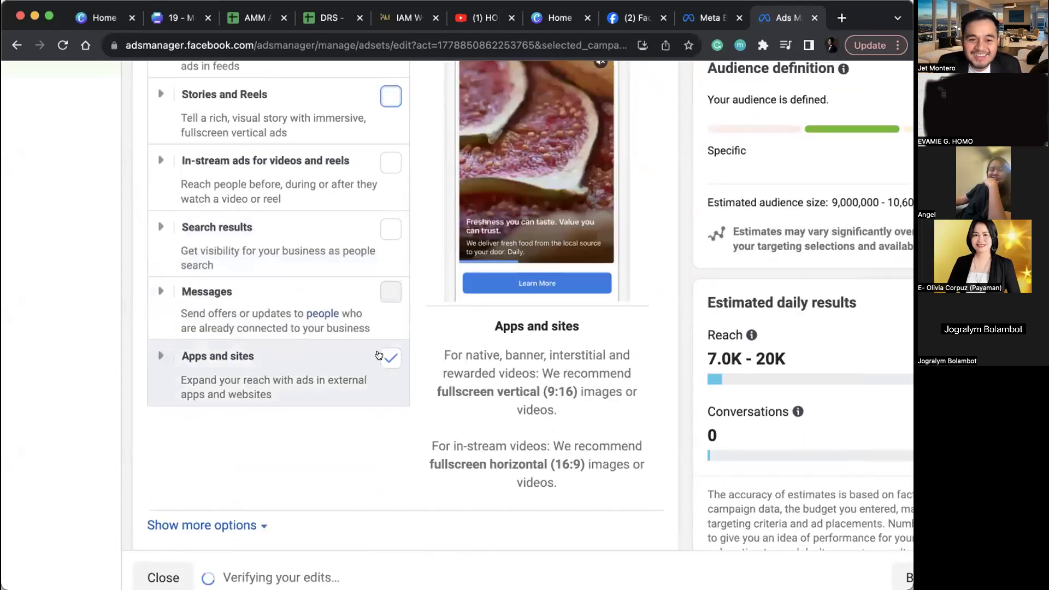
left_click(390, 358)
scroll(389, 357, "up", 7)
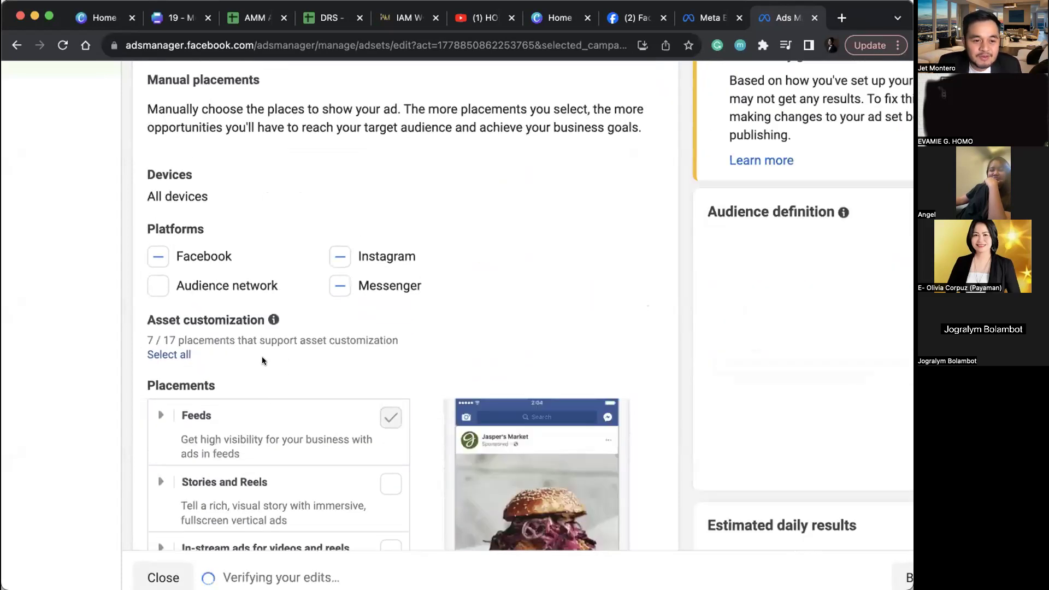
scroll(296, 431, "down", 3)
scroll(293, 374, "down", 2)
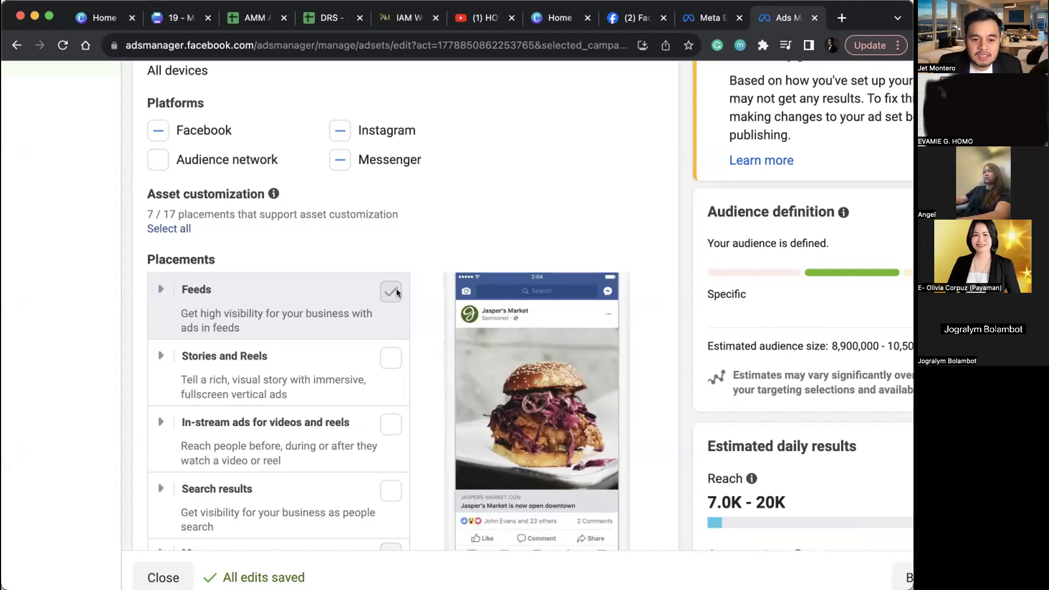
scroll(396, 292, "down", 4)
scroll(397, 292, "up", 5)
scroll(661, 282, "up", 10)
scroll(661, 282, "up", 3)
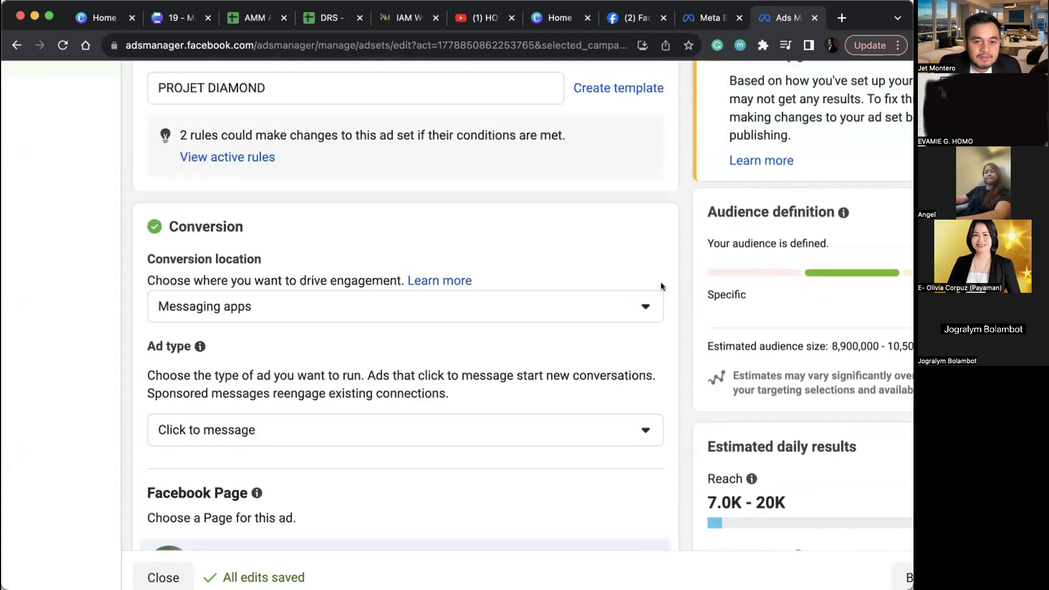
key("super+minus")
key("super+minus")
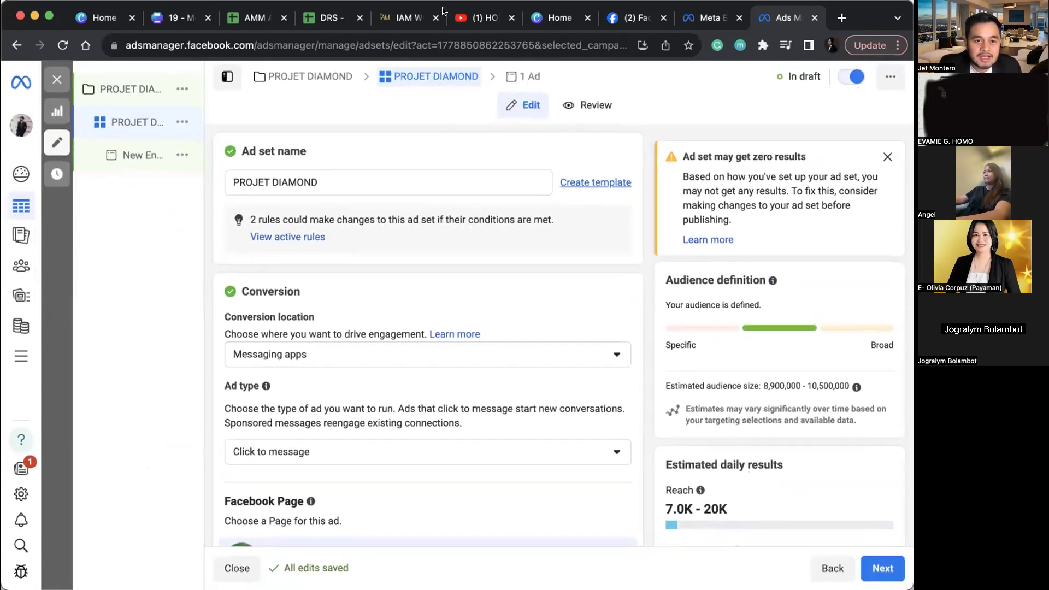
left_click(320, 84)
left_click(381, 175)
left_click(403, 78)
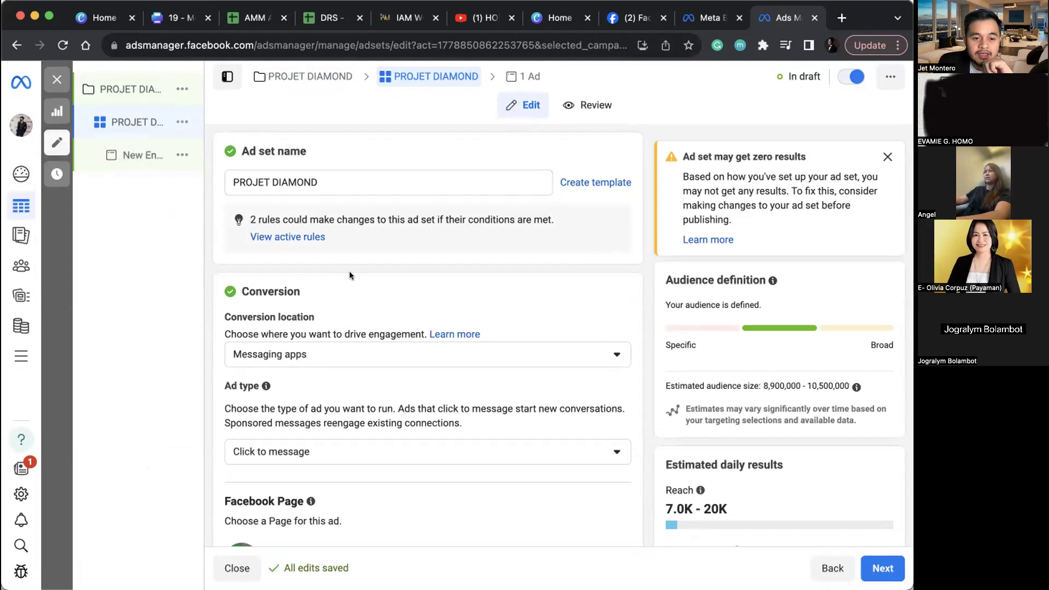
scroll(349, 271, "down", 15)
scroll(349, 271, "down", 15)
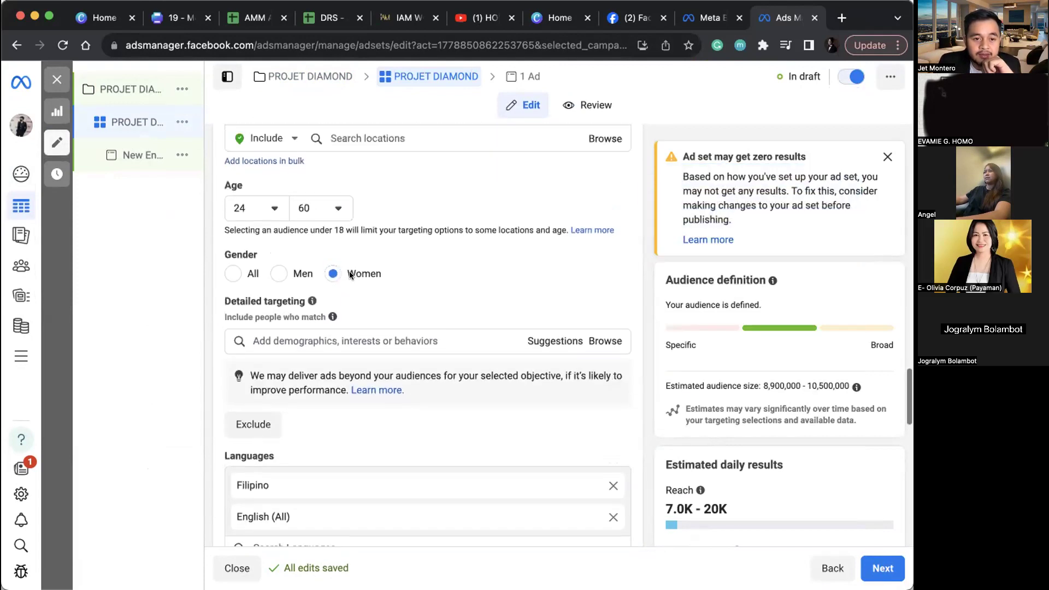
Step: Add Dog Lovers, Luxury Bags and health as detailed-targeting interests
left_click(330, 218)
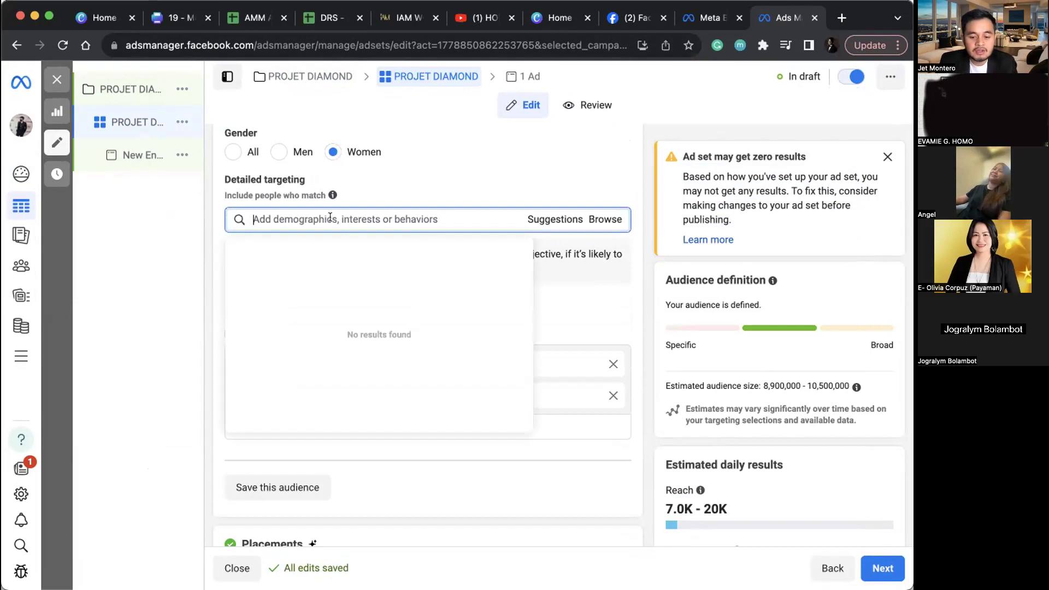
type("dog ")
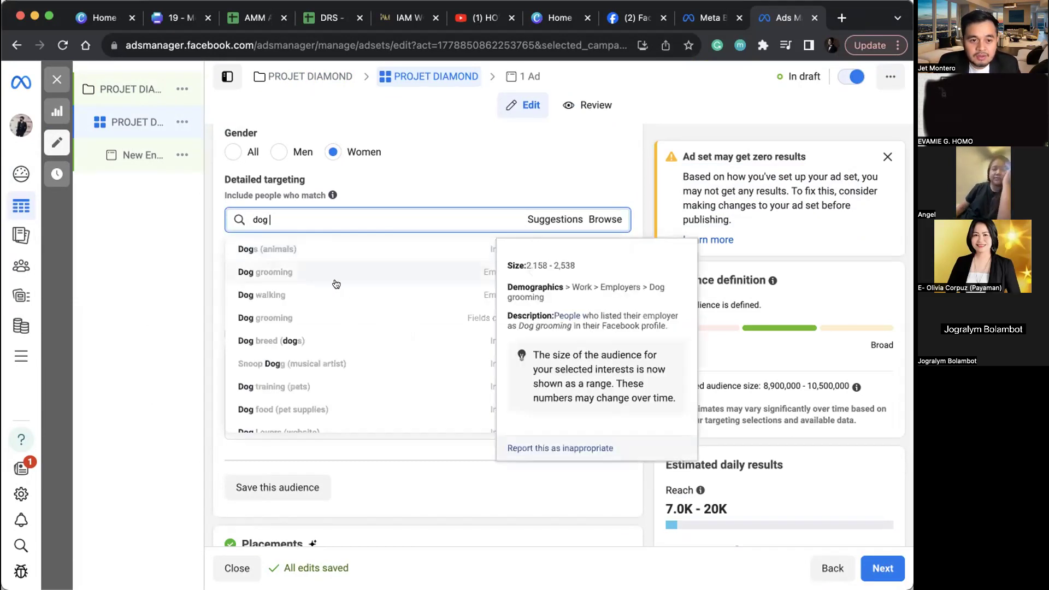
type("lover")
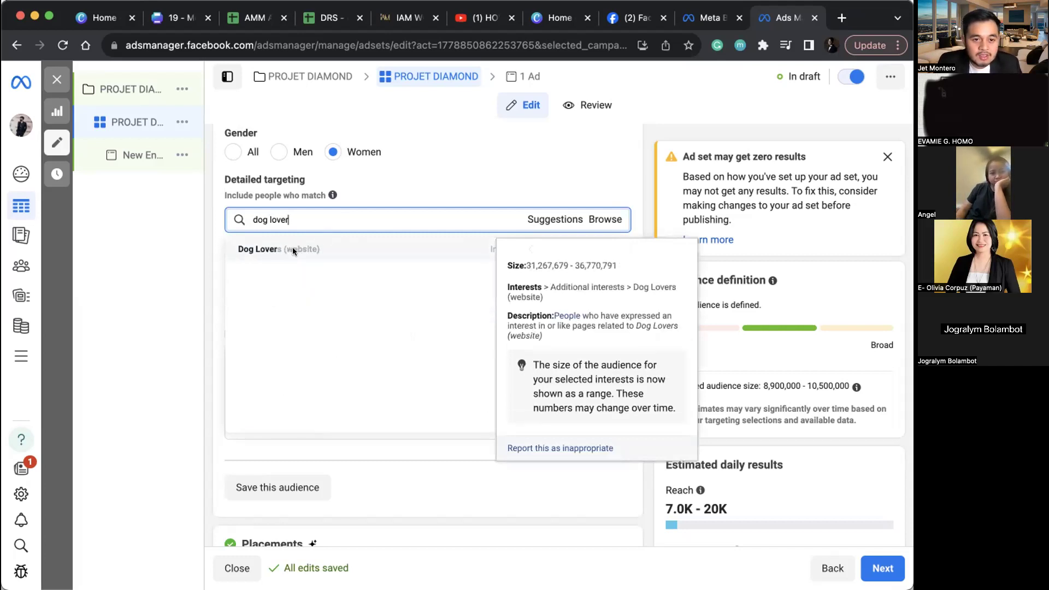
left_click(293, 248)
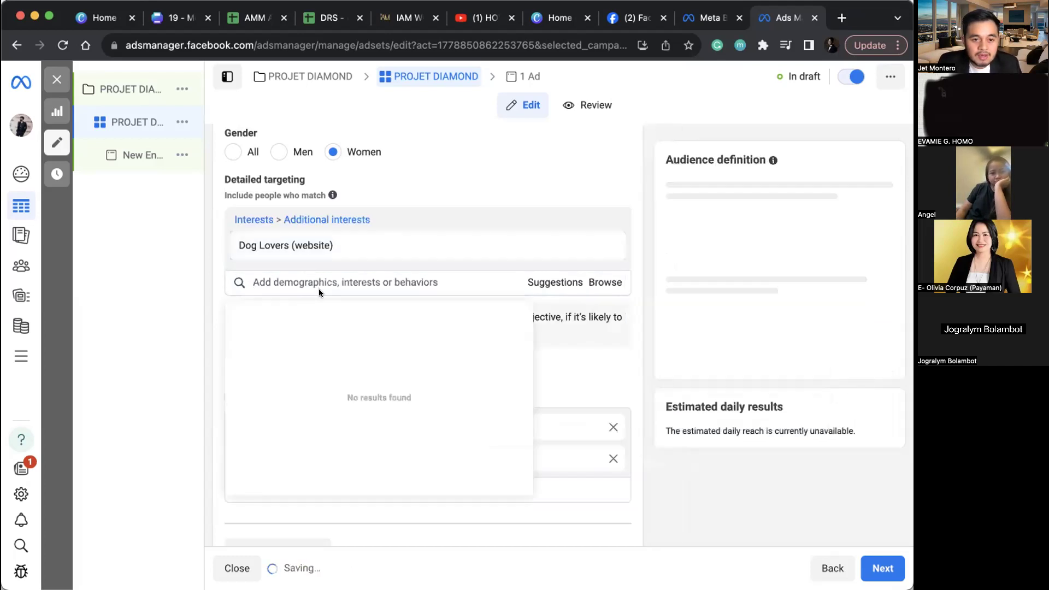
type("luxury bag")
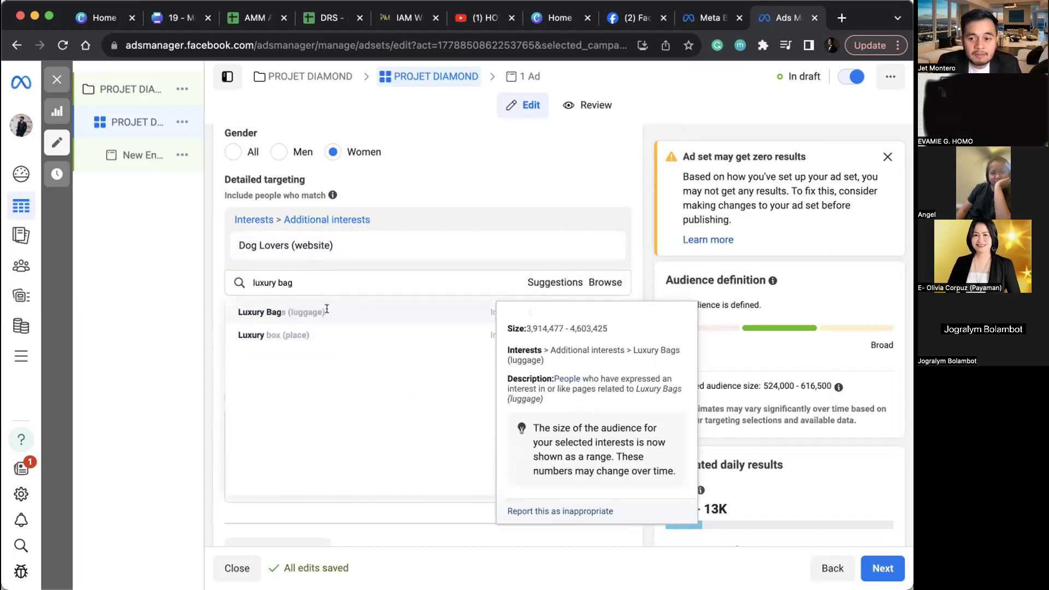
left_click(327, 311)
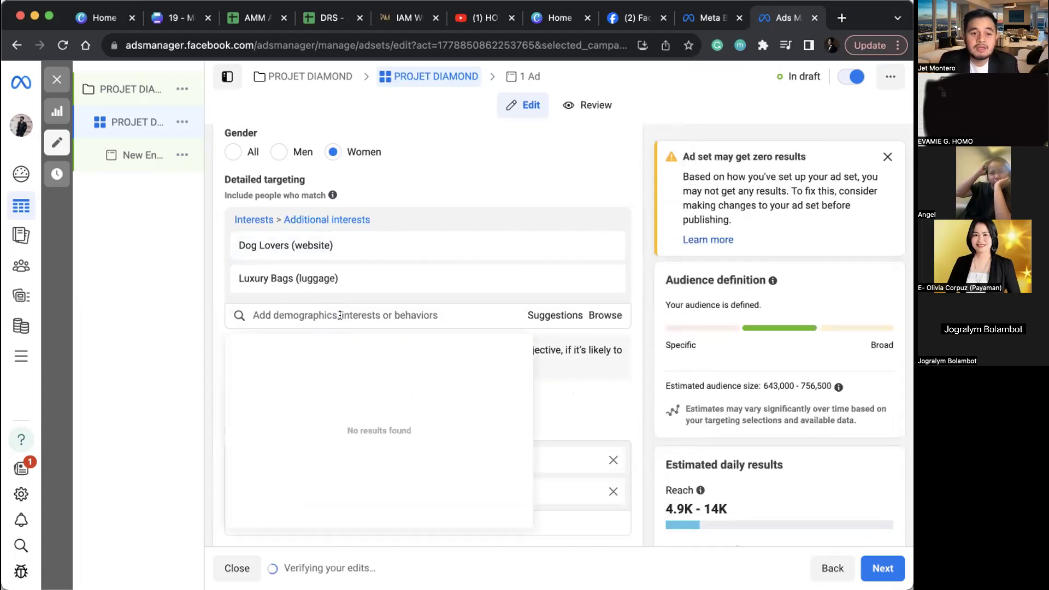
type("health")
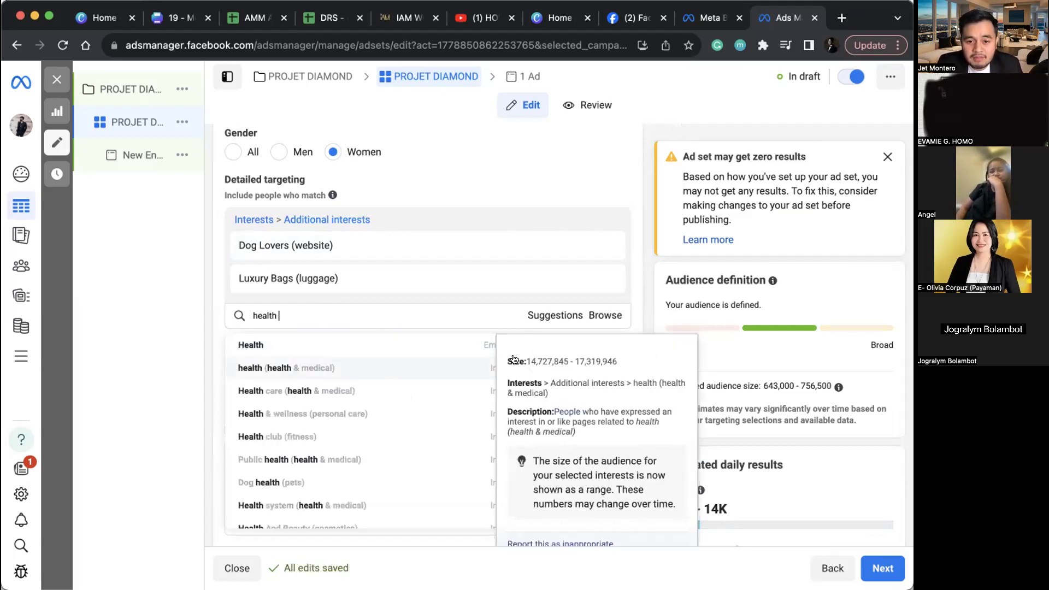
left_click(356, 371)
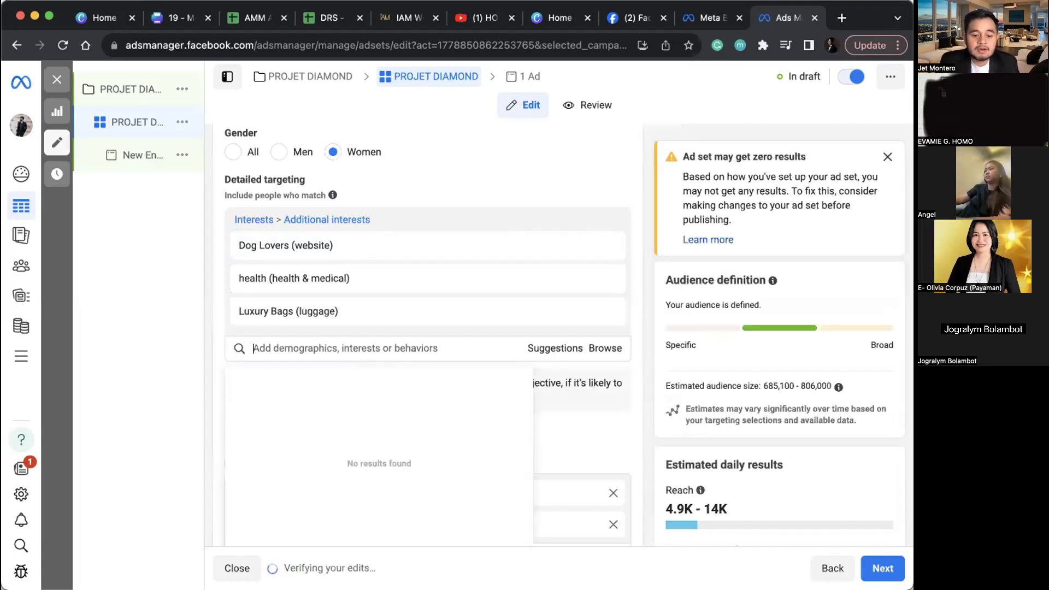
Step: Add Organic and Business interests as well, then close the suggestions list
type("organic")
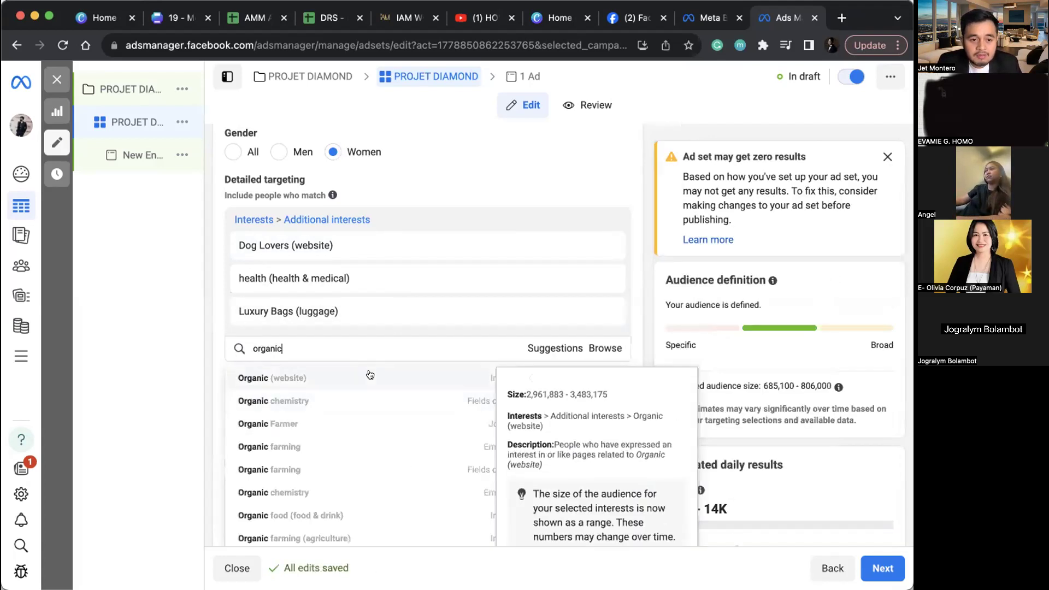
left_click(372, 378)
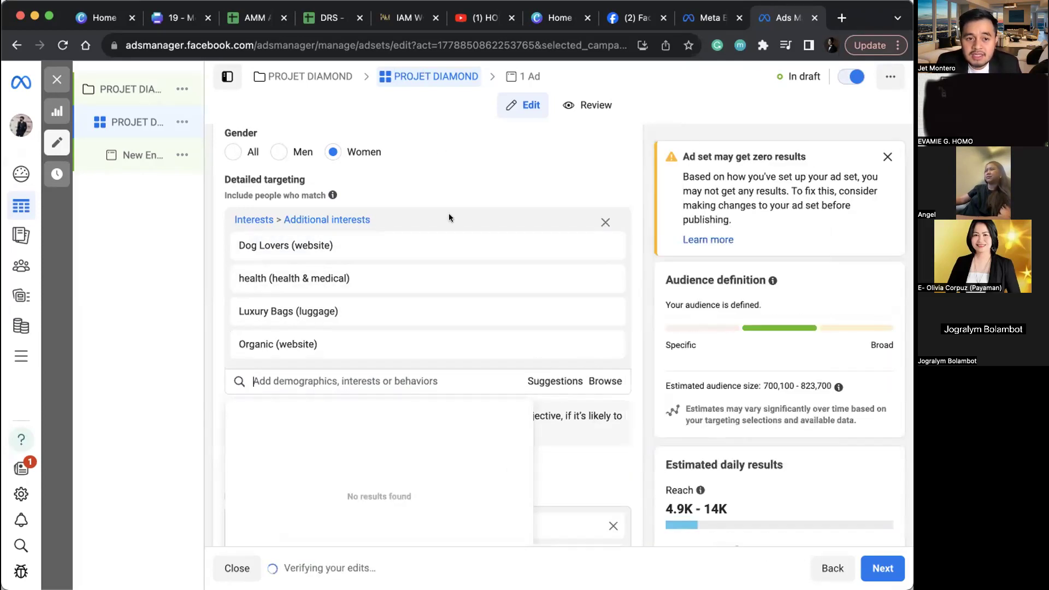
type("business")
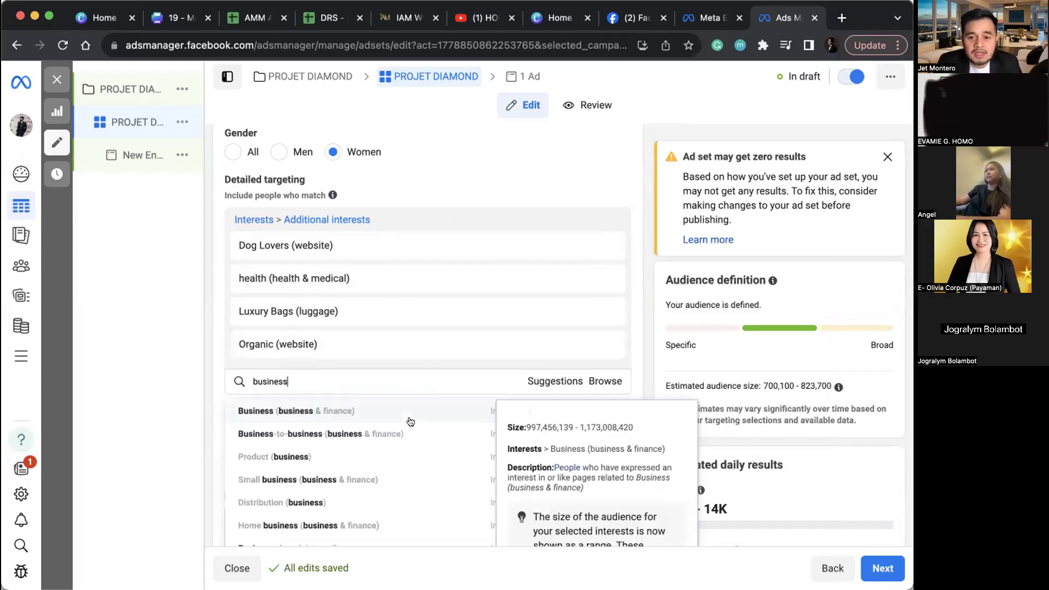
left_click(410, 421)
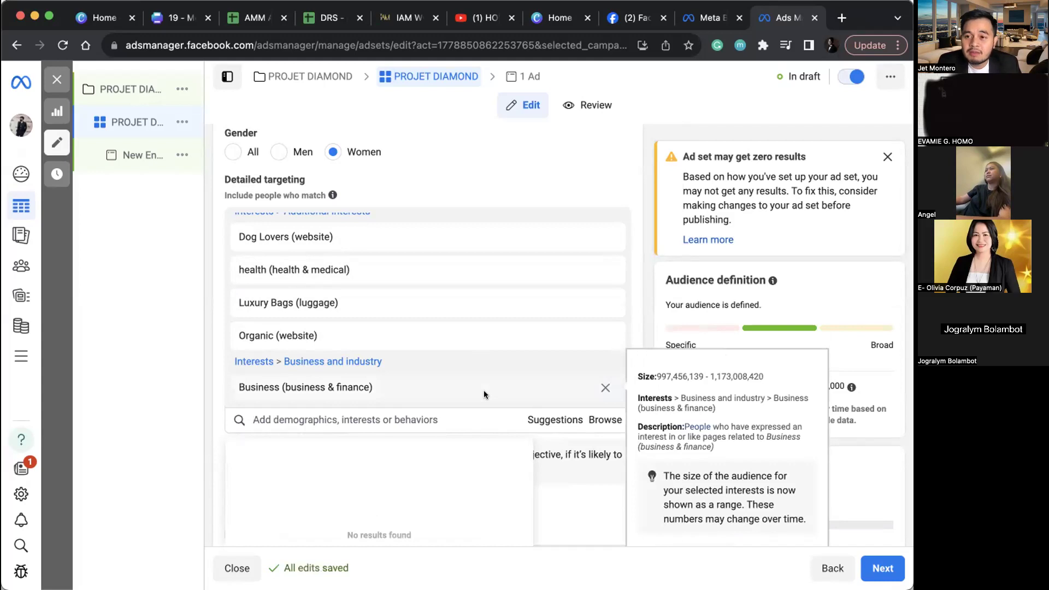
scroll(483, 395, "down", 2)
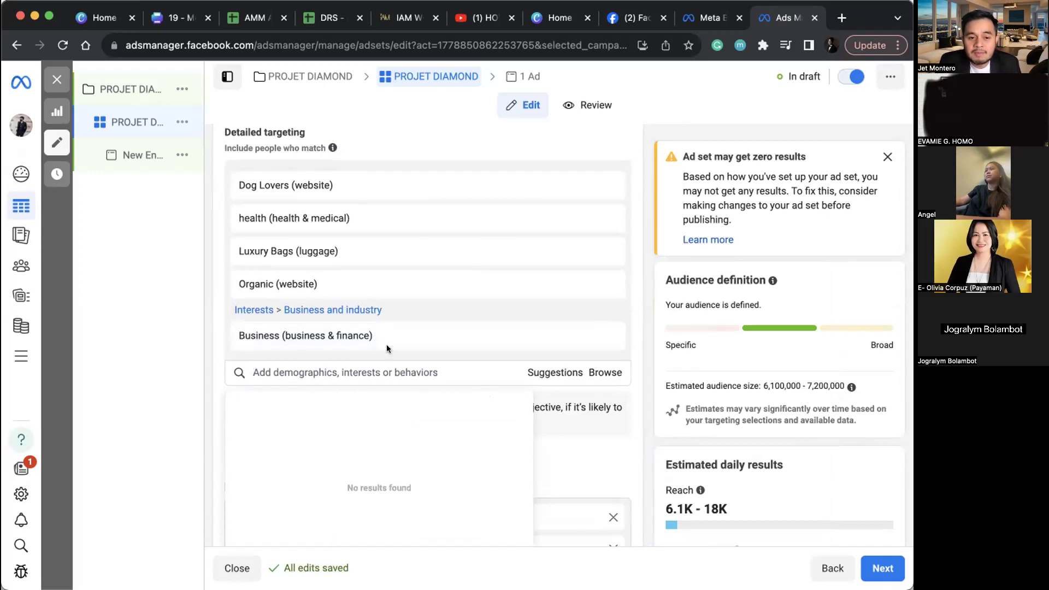
left_click(211, 378)
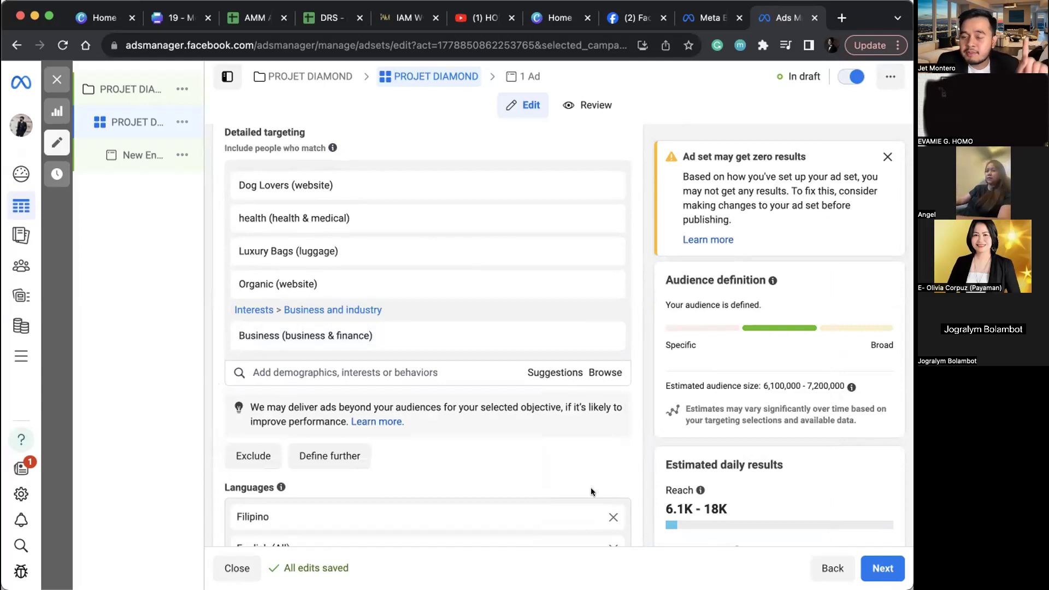
left_click(891, 573)
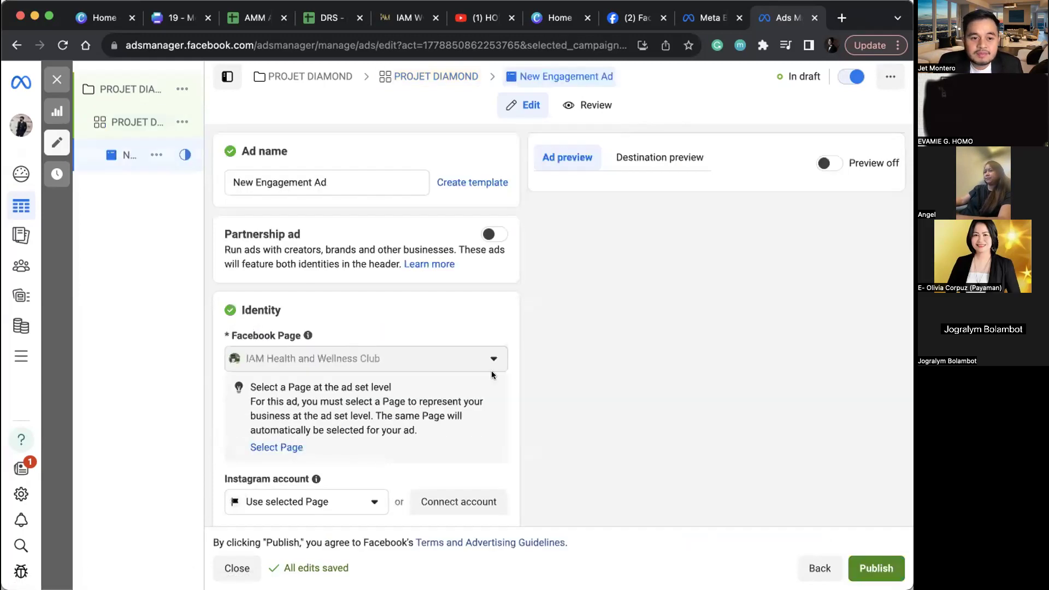
Step: Rename the ad to 'PROJET DIAMOND' by pasting over the default name
triple_click(353, 177)
type("PROJET DIAMOND")
scroll(353, 176, "down", 7)
scroll(353, 180, "down", 2)
scroll(230, 321, "up", 3)
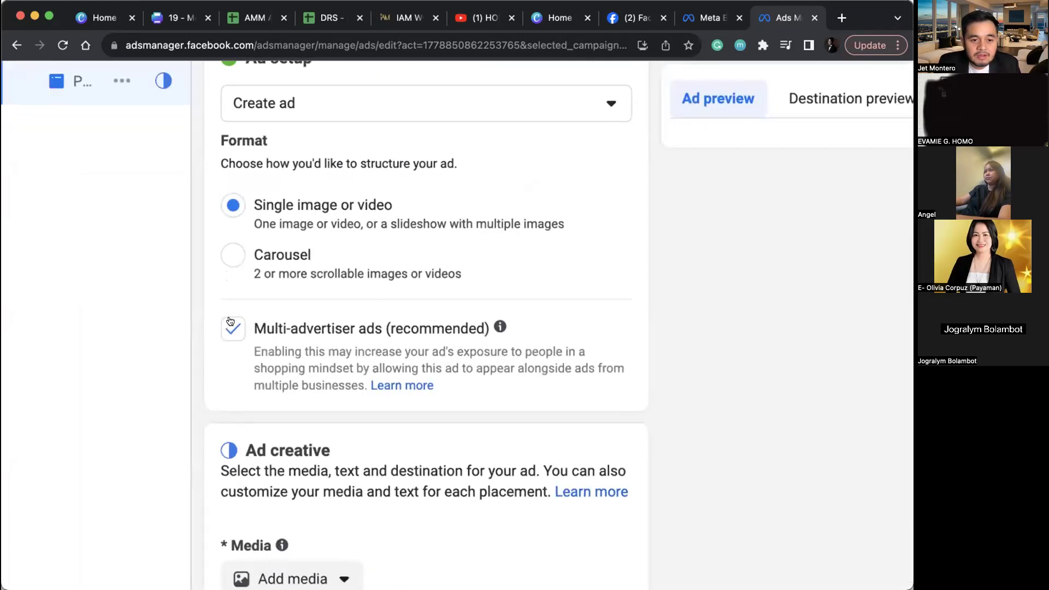
Step: Uncheck Multi-advertiser ads and open the Add media choices
left_click(231, 330)
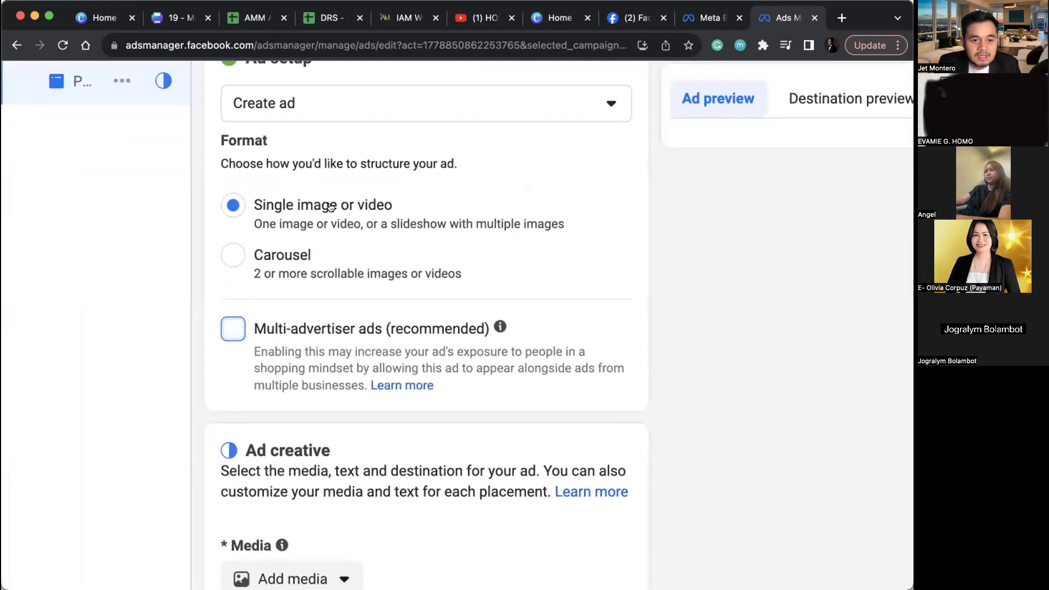
scroll(381, 318, "down", 3)
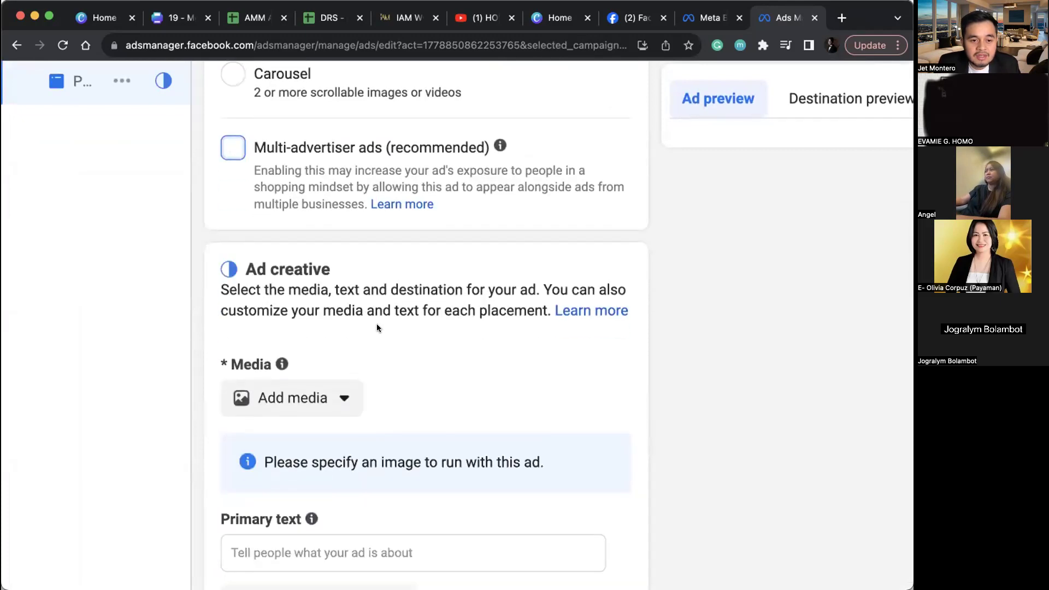
scroll(376, 323, "down", 3)
left_click(320, 389)
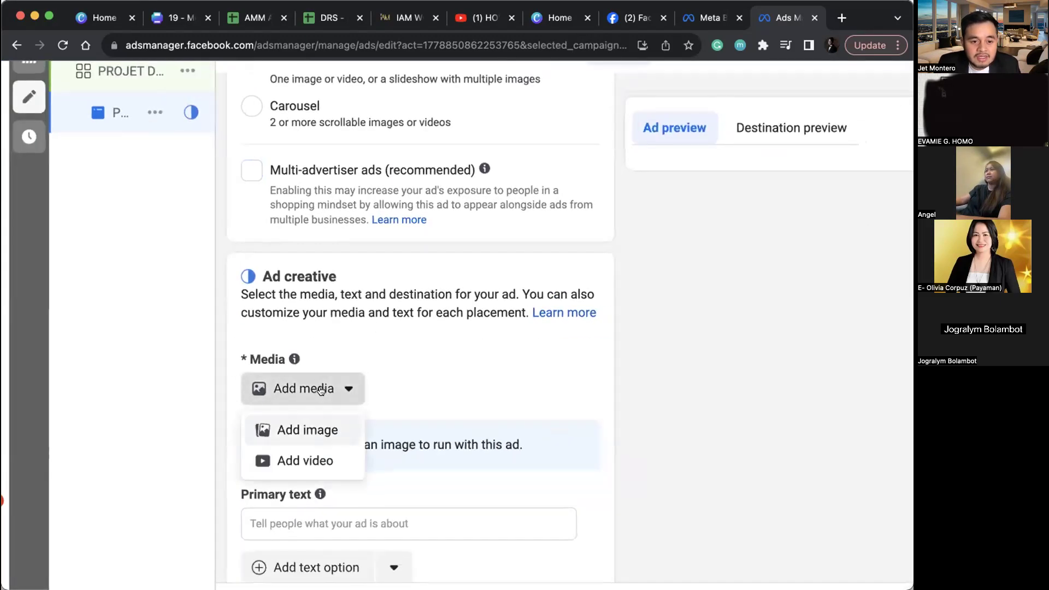
Step: Pick the TITA TON.mp4 video from the account library as the ad's media
left_click(324, 459)
left_click(252, 209)
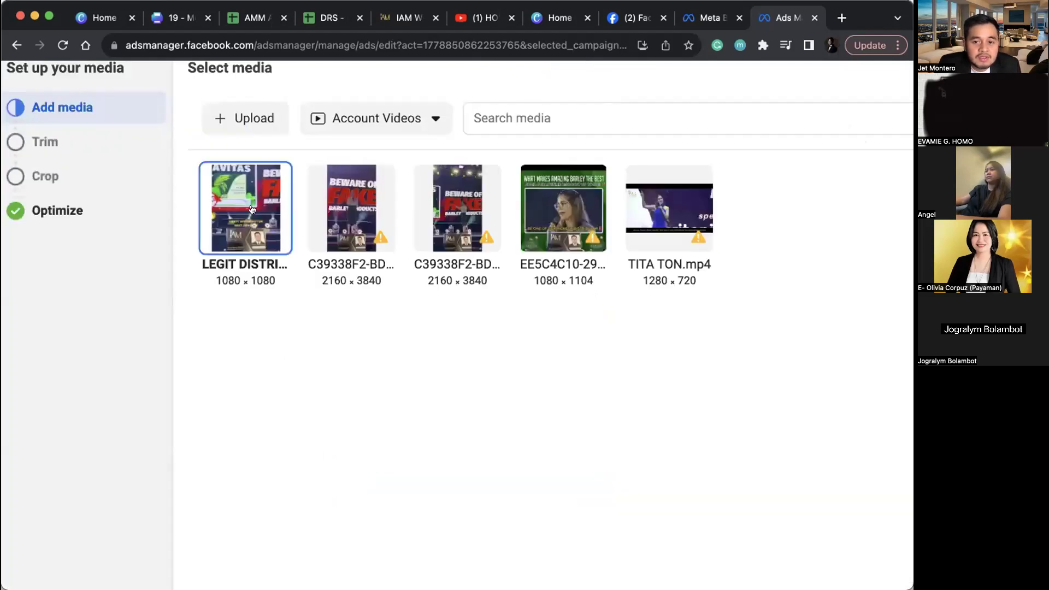
left_click(675, 228)
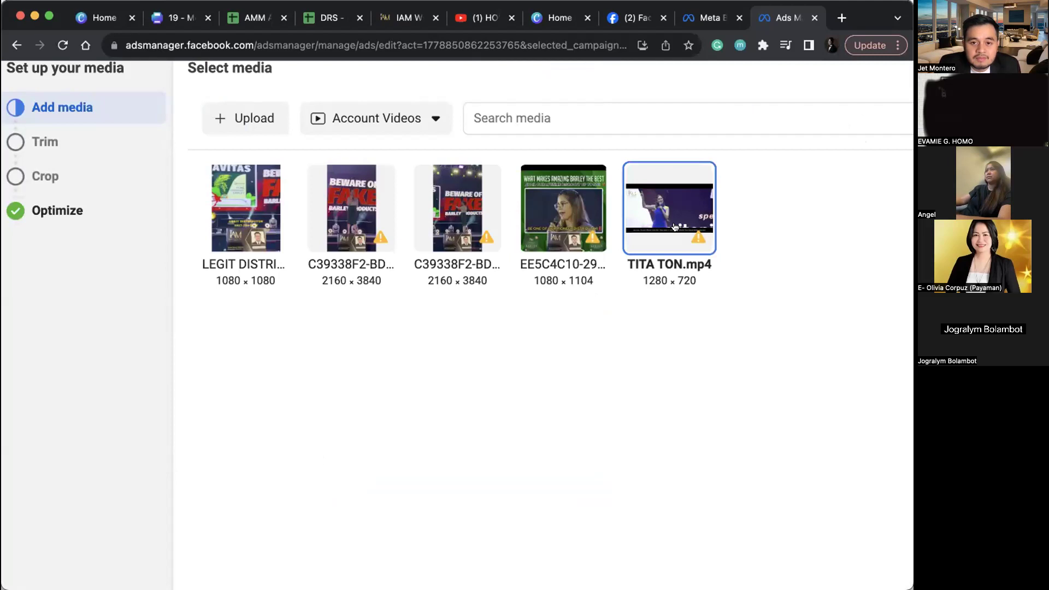
key("super+0")
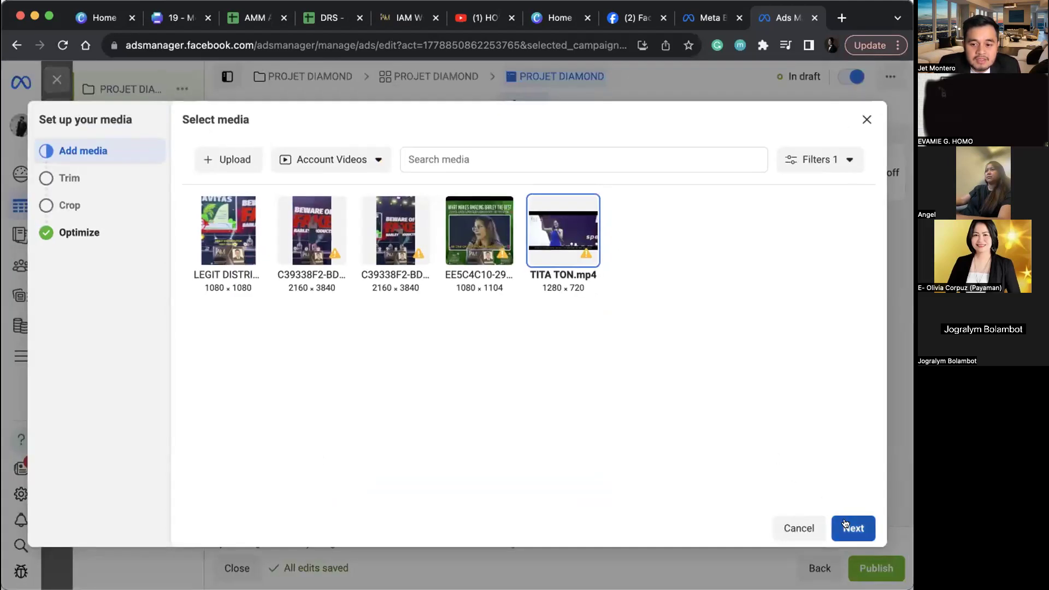
Step: Keep the full video length and default crops, and accept all Advantage+ creative optimizations
left_click(845, 525)
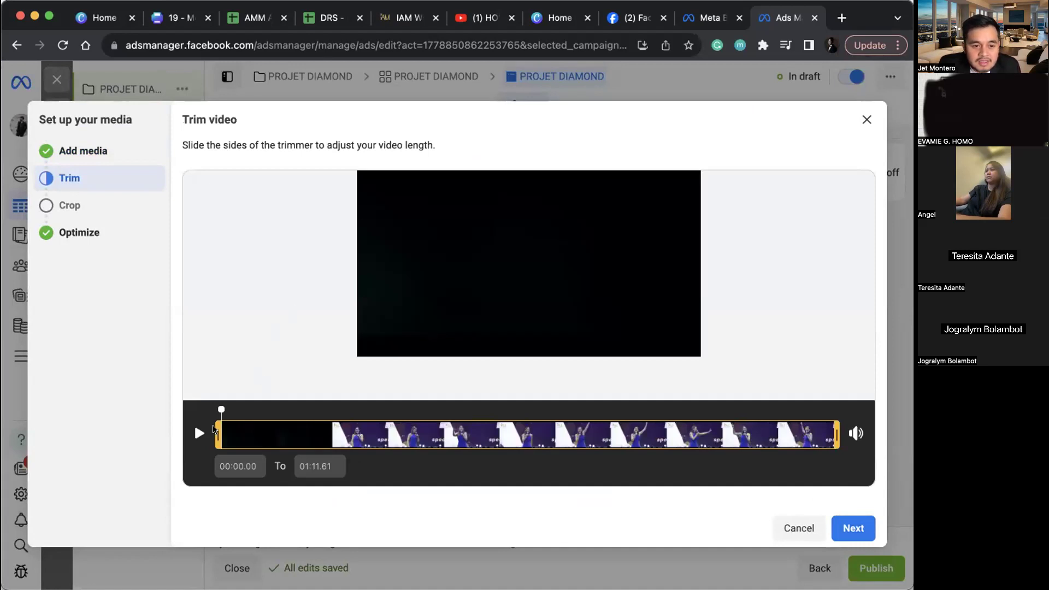
left_click(199, 433)
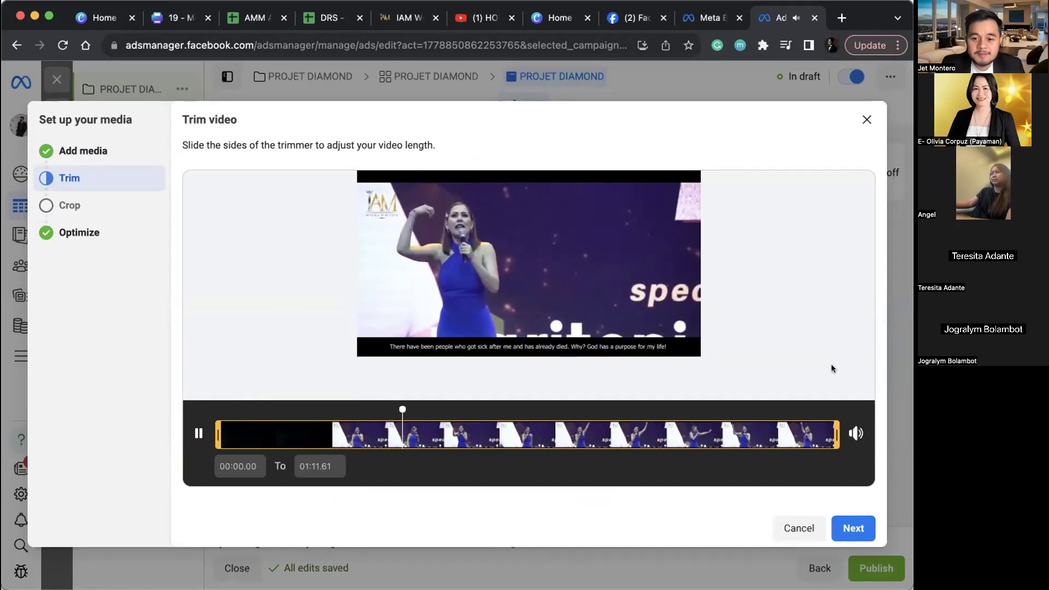
left_click(834, 531)
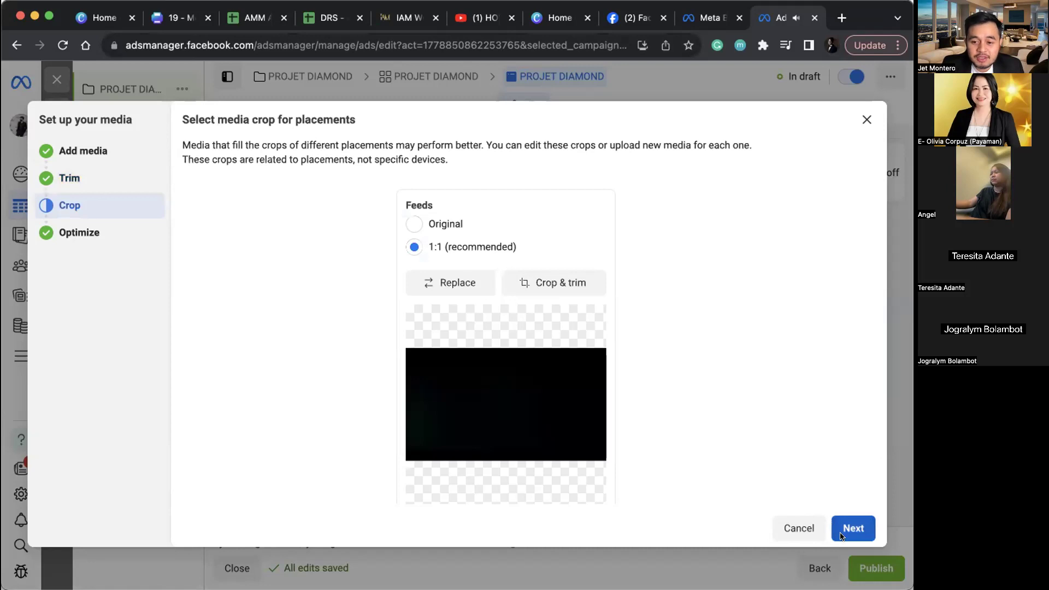
left_click(842, 533)
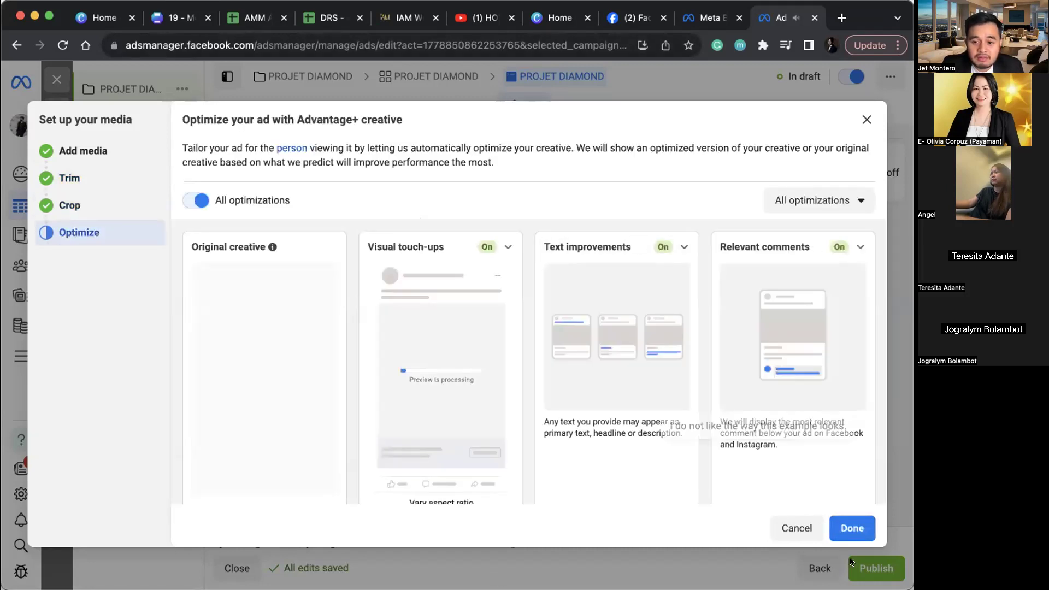
left_click(852, 528)
Step: Replace the 'Chat in Messenger' headline with 'ENJOY UP TO 50% DISCOUNT'
scroll(336, 420, "down", 4)
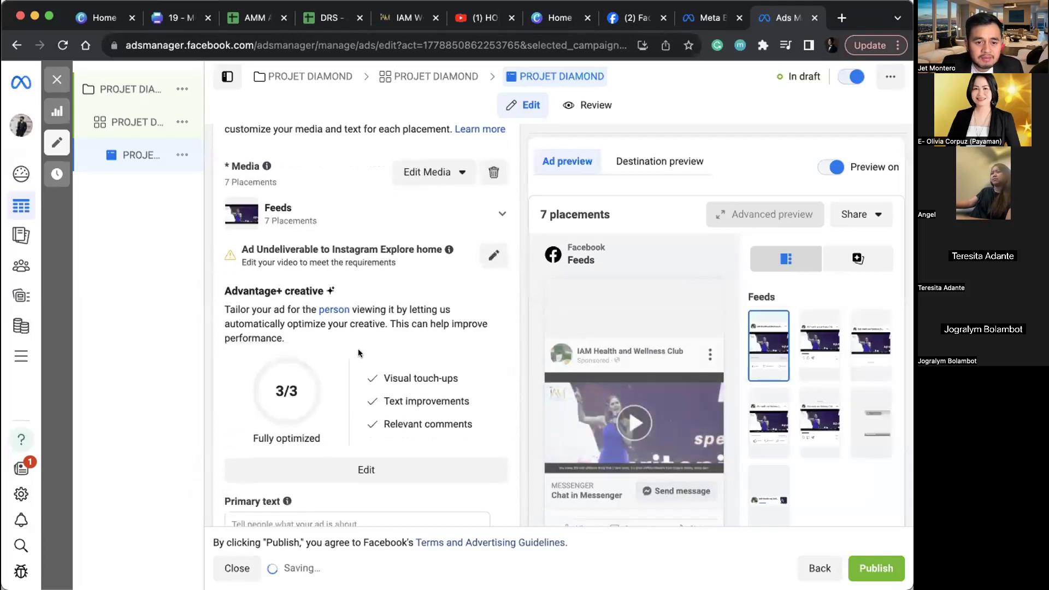
scroll(336, 415, "down", 5)
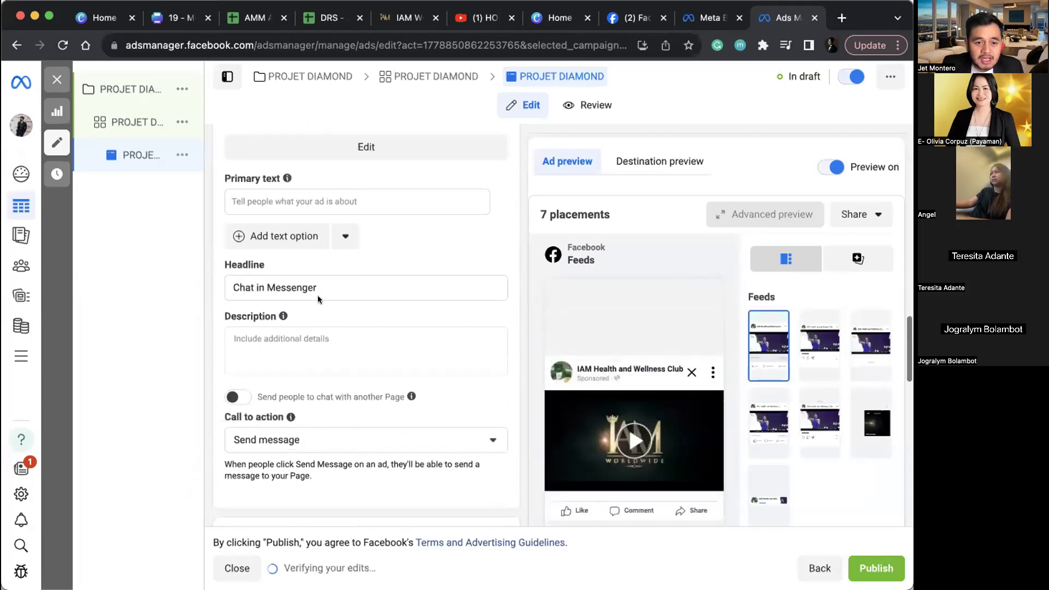
left_click(316, 286)
triple_click(315, 283)
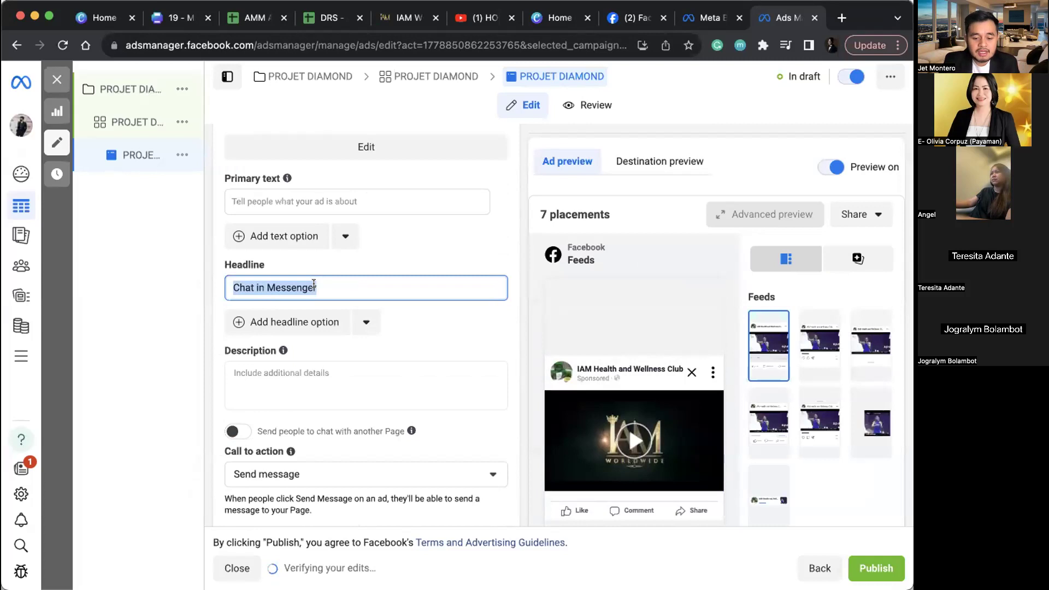
type("ENJOY U")
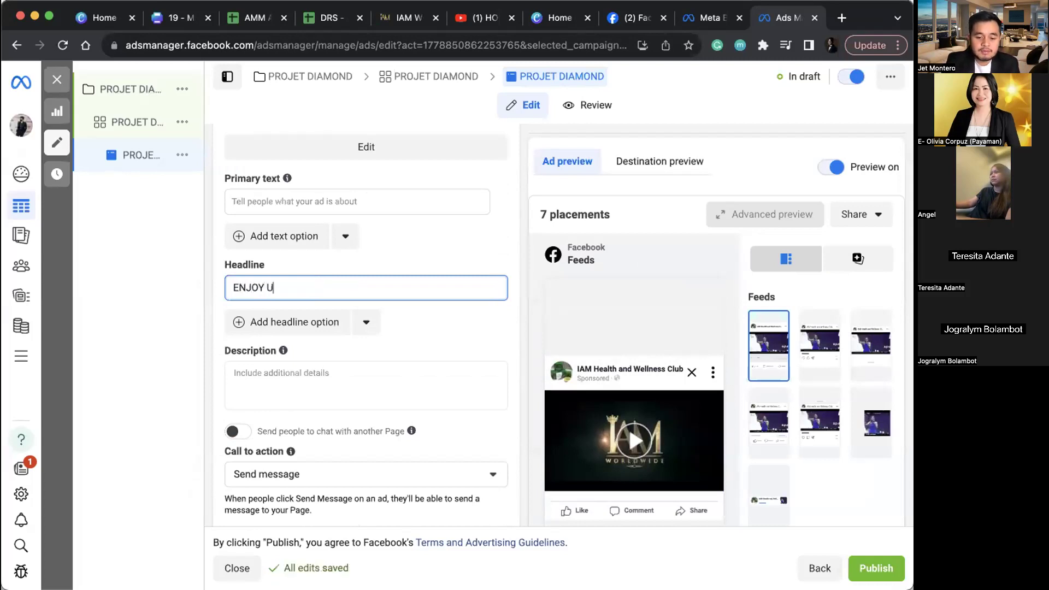
type("P TO 50% DISCOUNT")
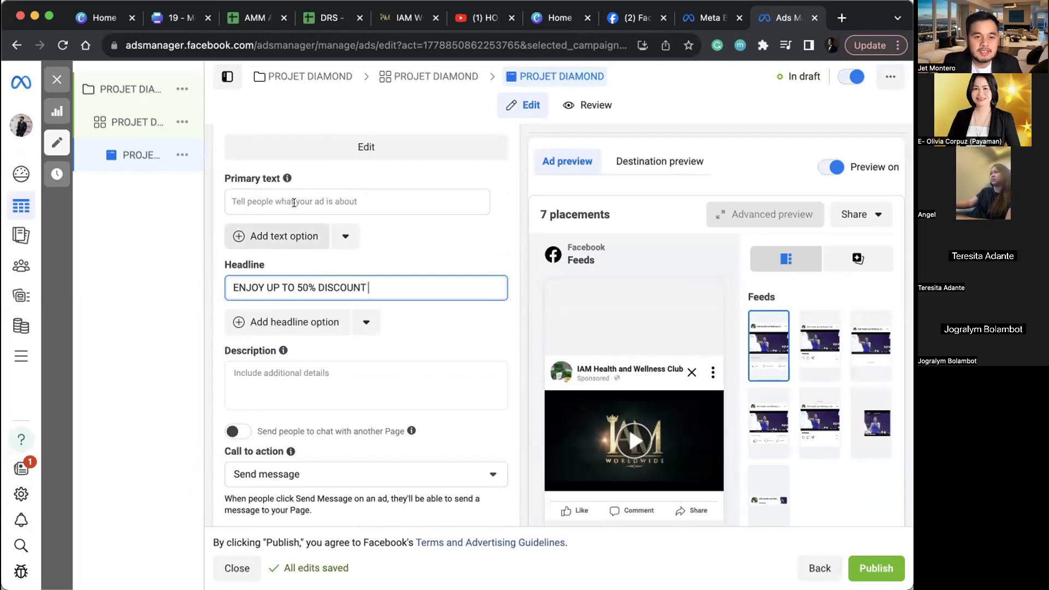
Step: Write primary text asking about legit barley, ending 'If yes PM ME!', with a contact number below
left_click(285, 196)
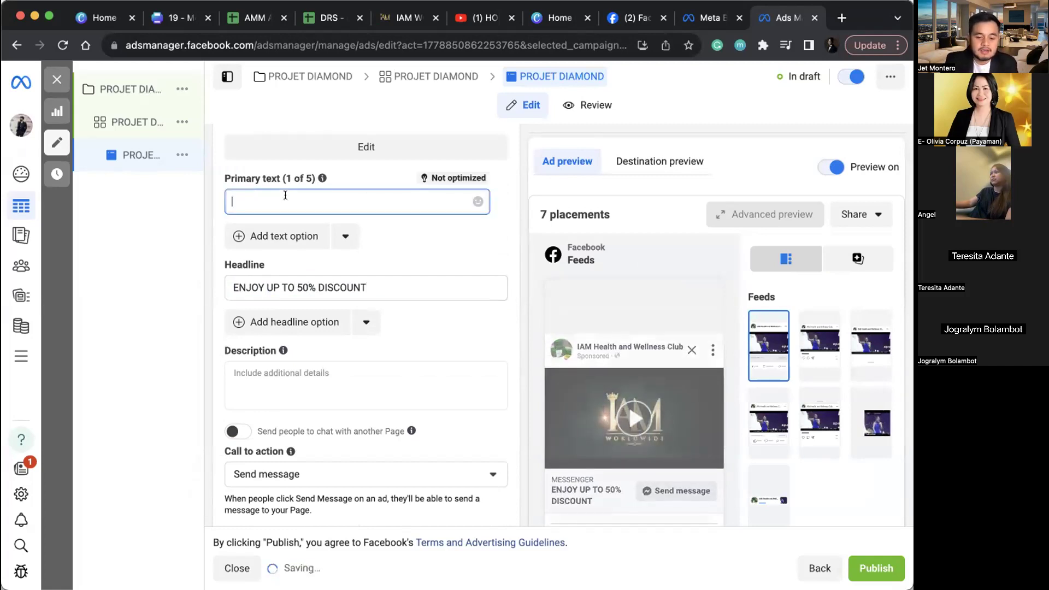
type("Nag")
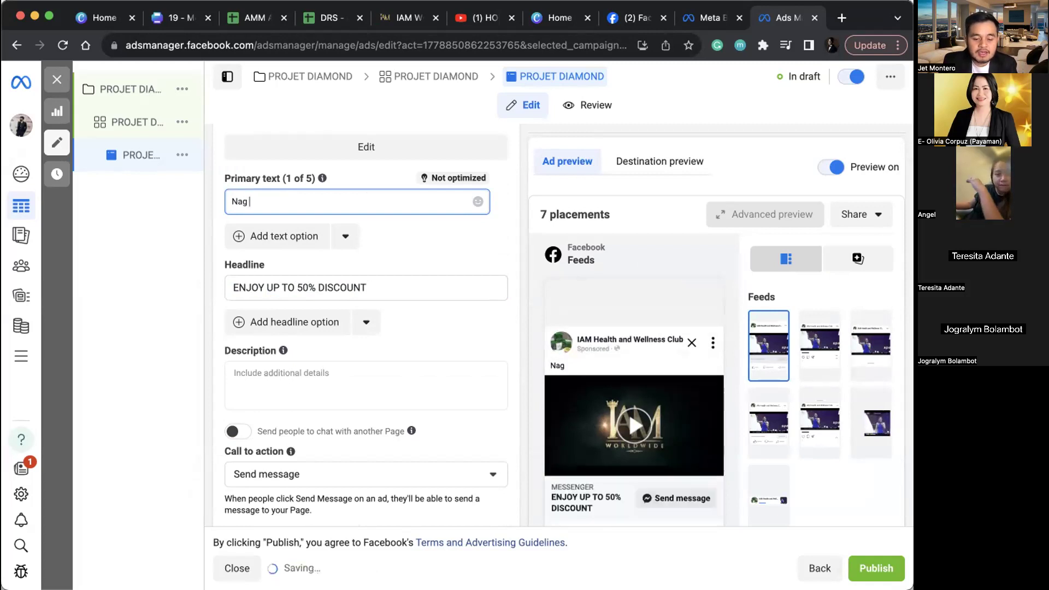
type("hahanap kab")
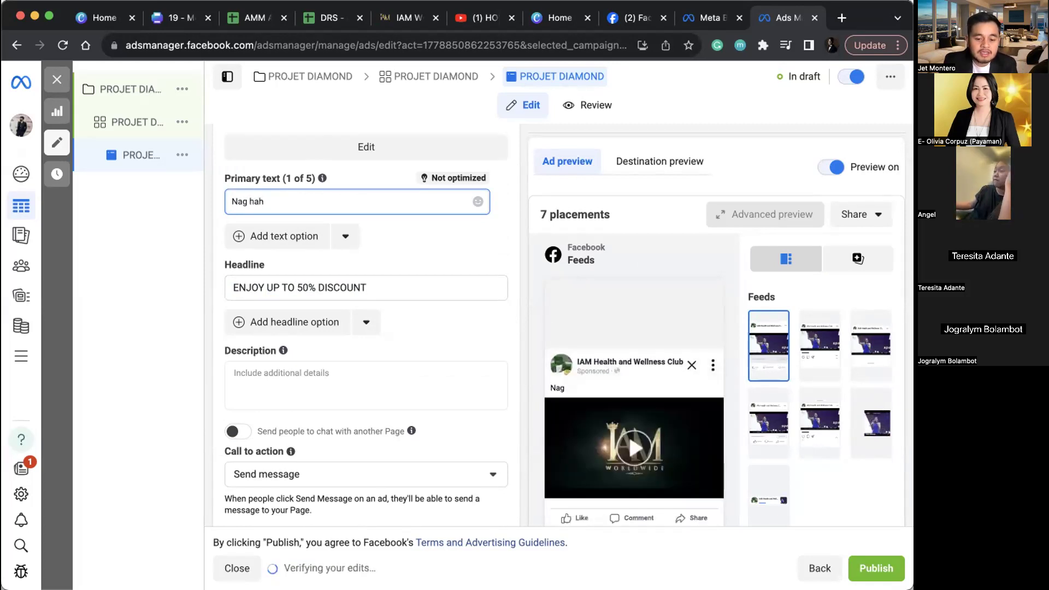
type("a ng leg")
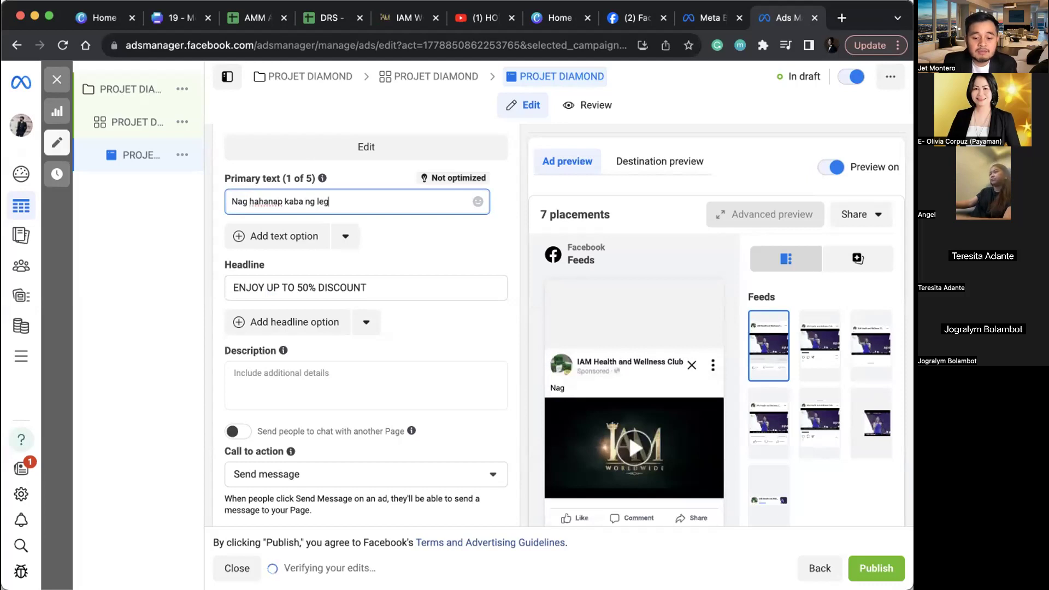
type("it na barley pero nat")
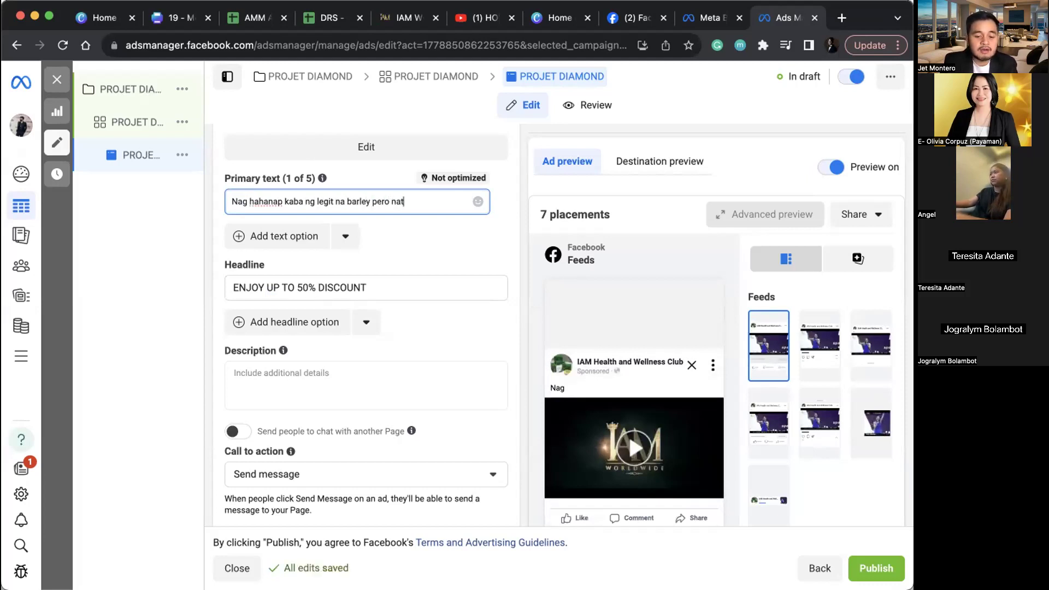
type("atakot baka fake yung mabili?")
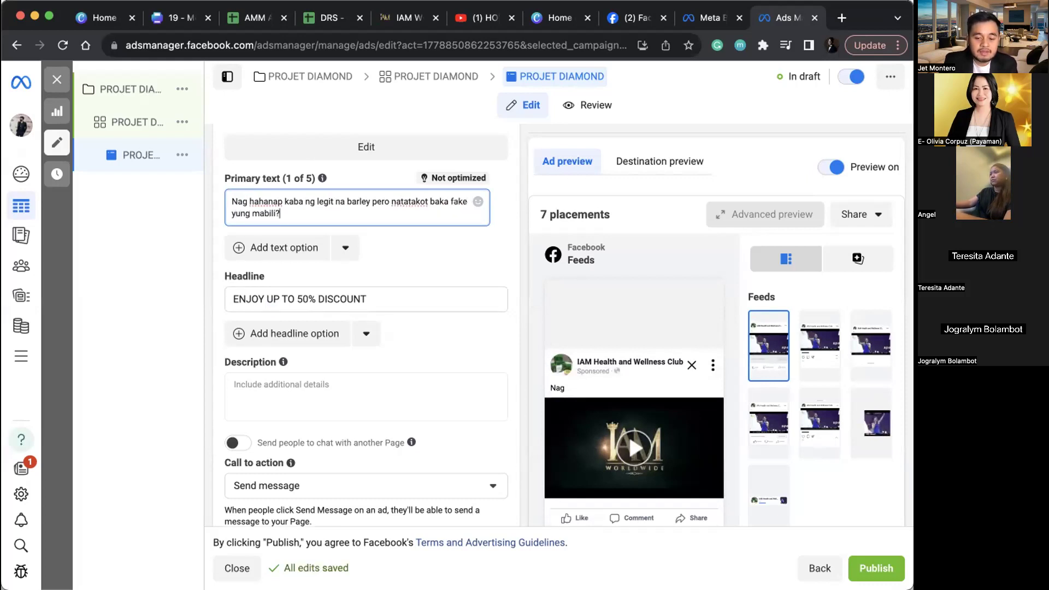
type(" If yes PM ME")
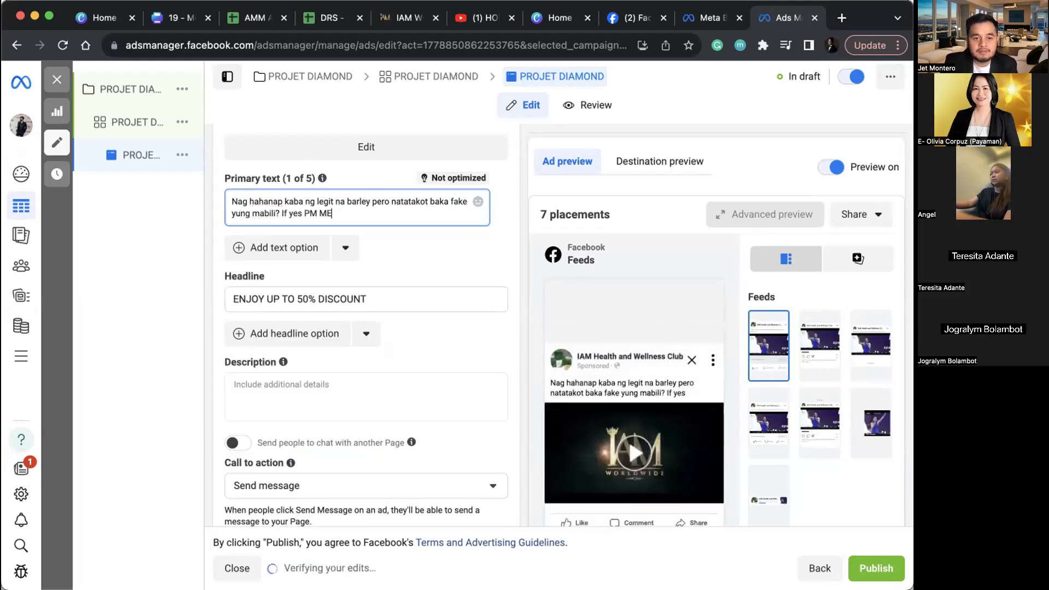
type("!")
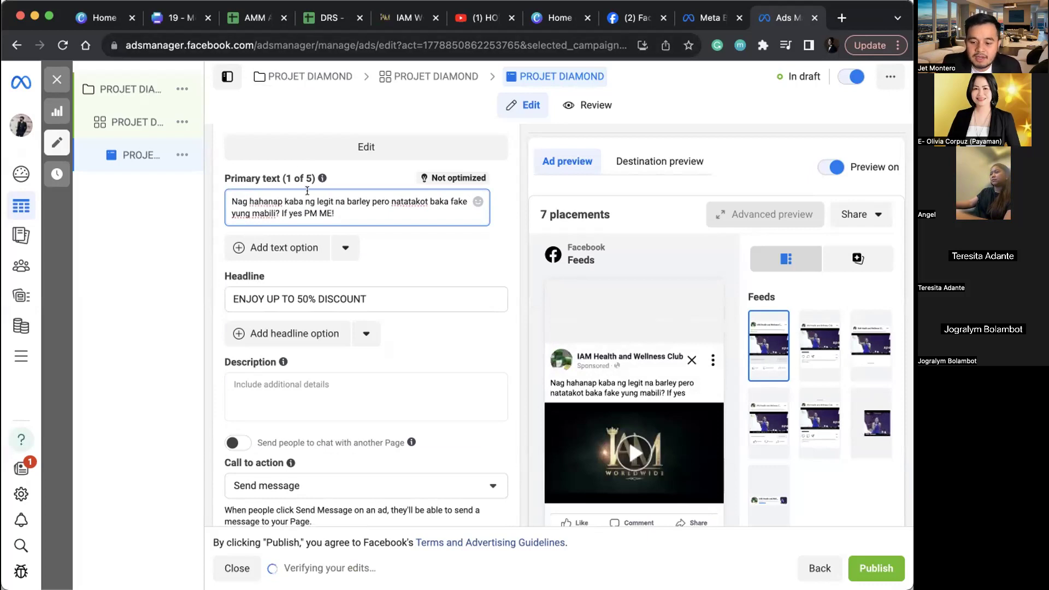
key("Return")
key("Return")
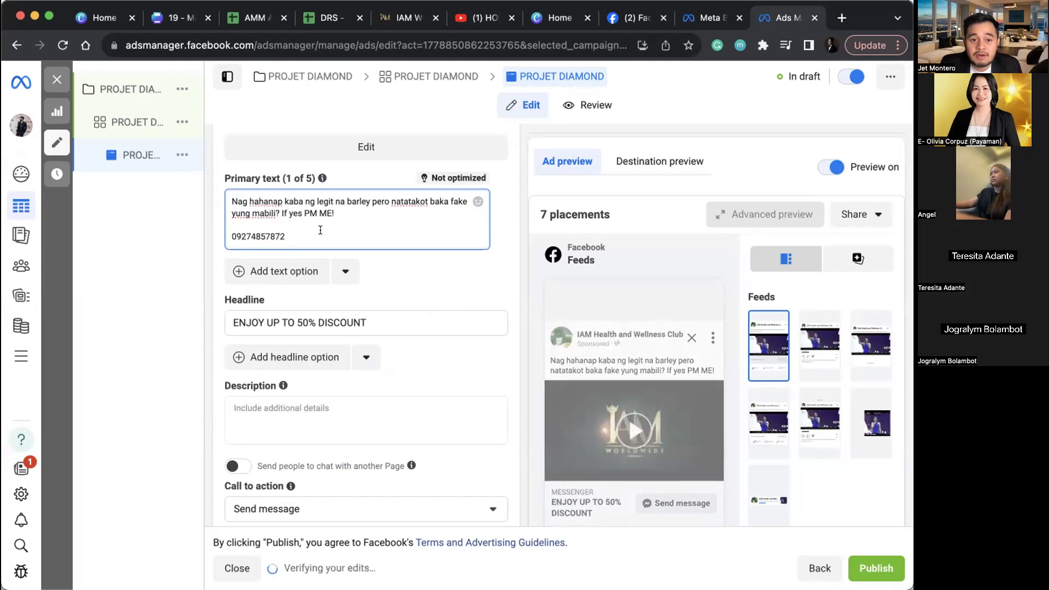
Step: Check the expanded primary text in the ad preview, then publish campaign, ad set and ad
scroll(392, 349, "down", 3)
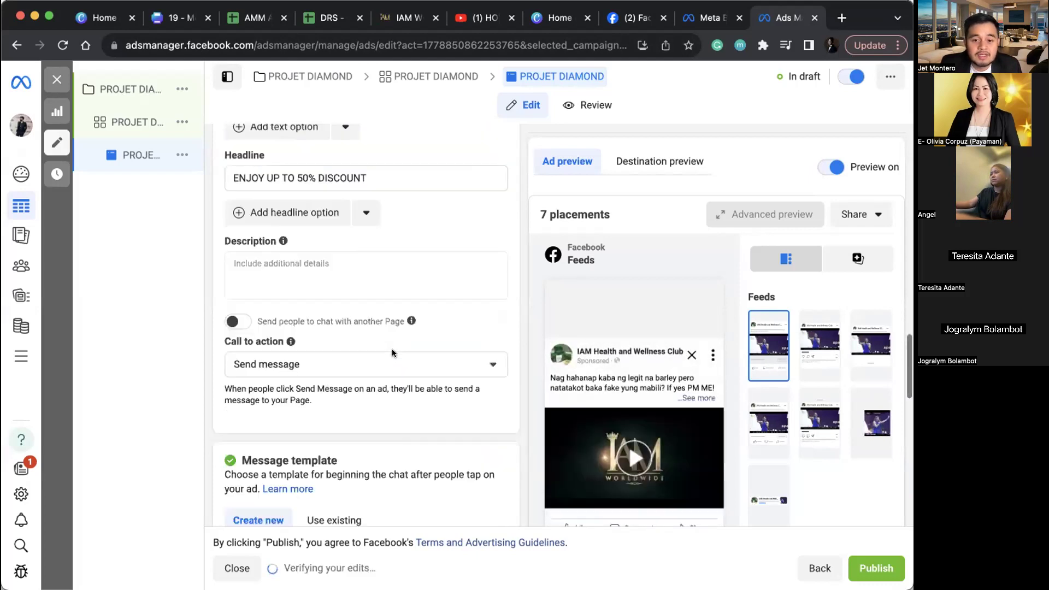
scroll(392, 352, "down", 10)
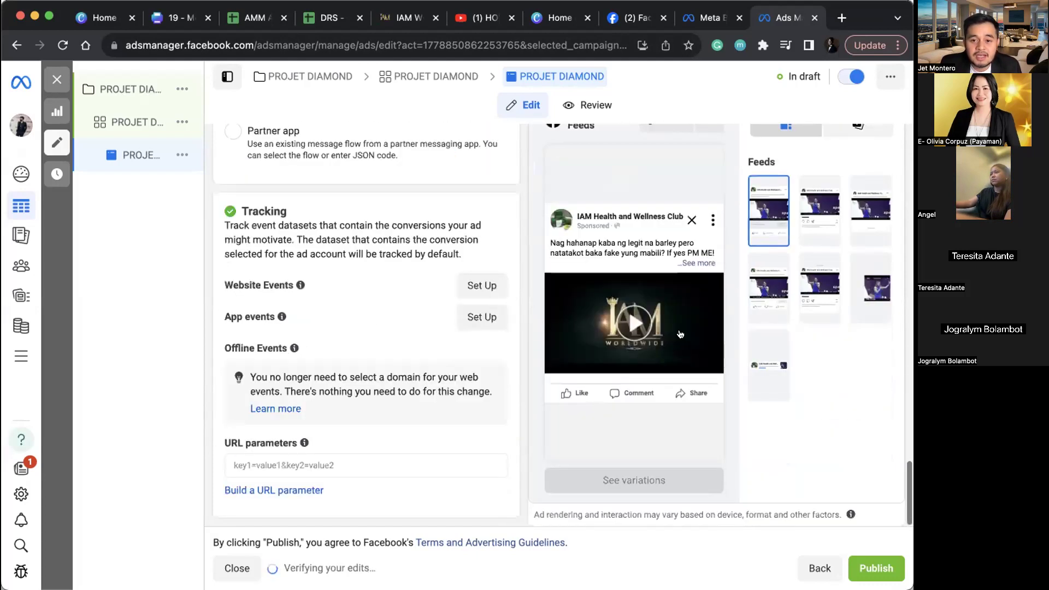
scroll(680, 334, "up", 5)
scroll(785, 444, "down", 1)
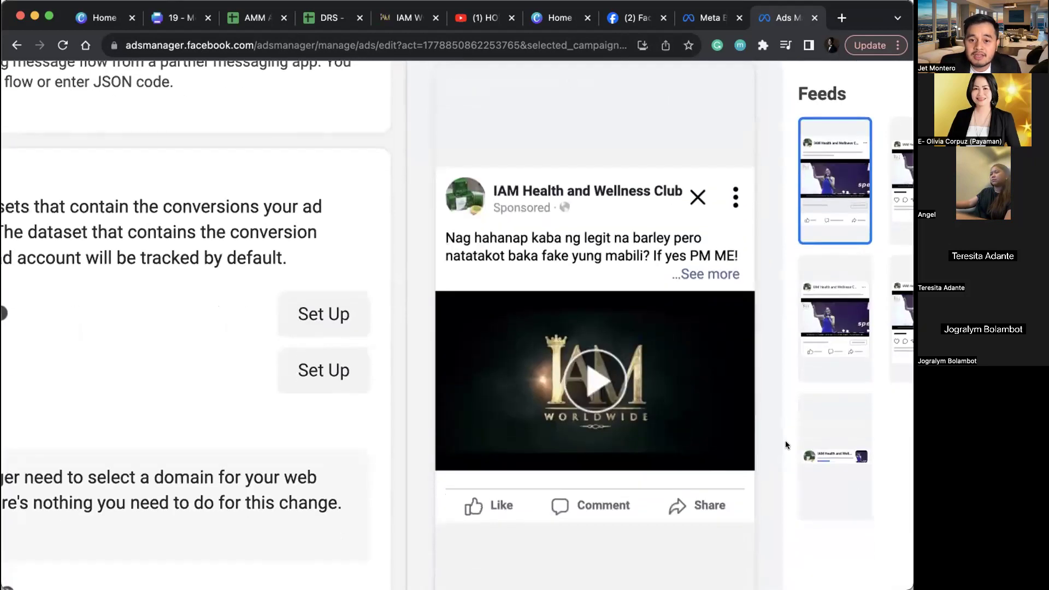
left_click(708, 275)
scroll(706, 273, "down", 2)
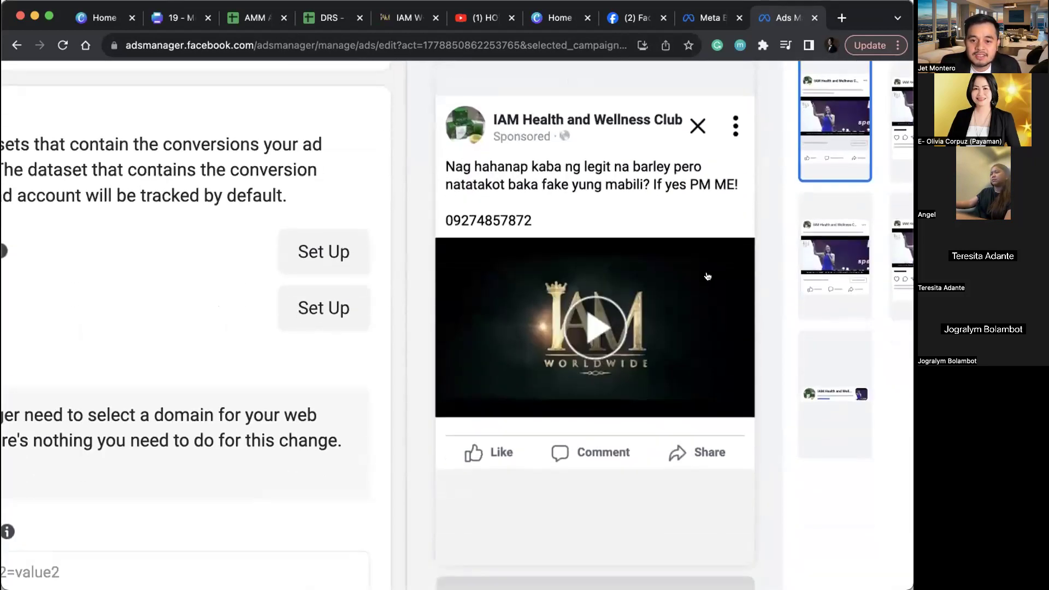
scroll(707, 279, "down", 5)
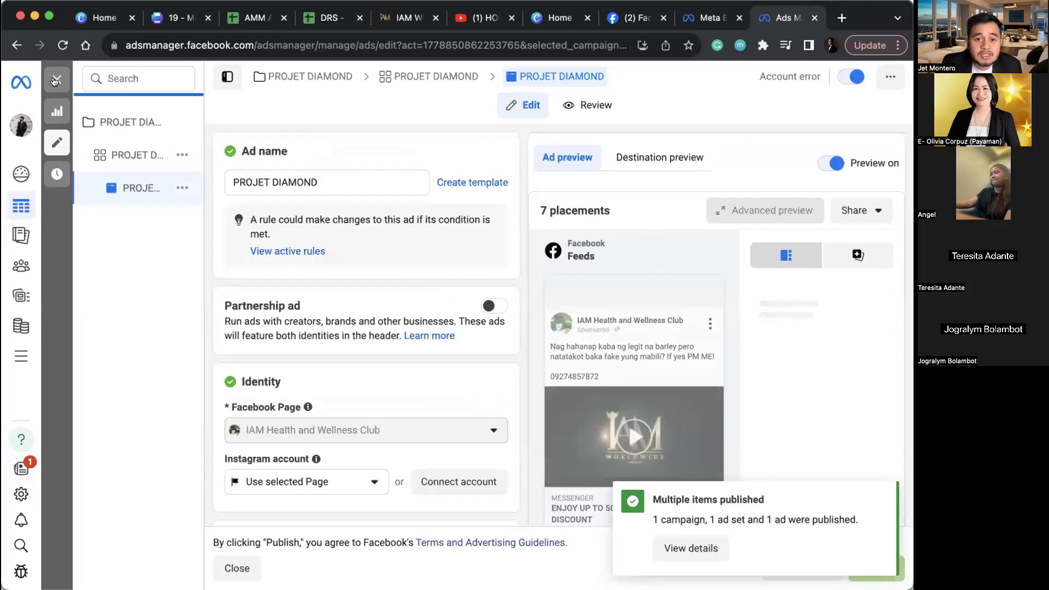
left_click(52, 80)
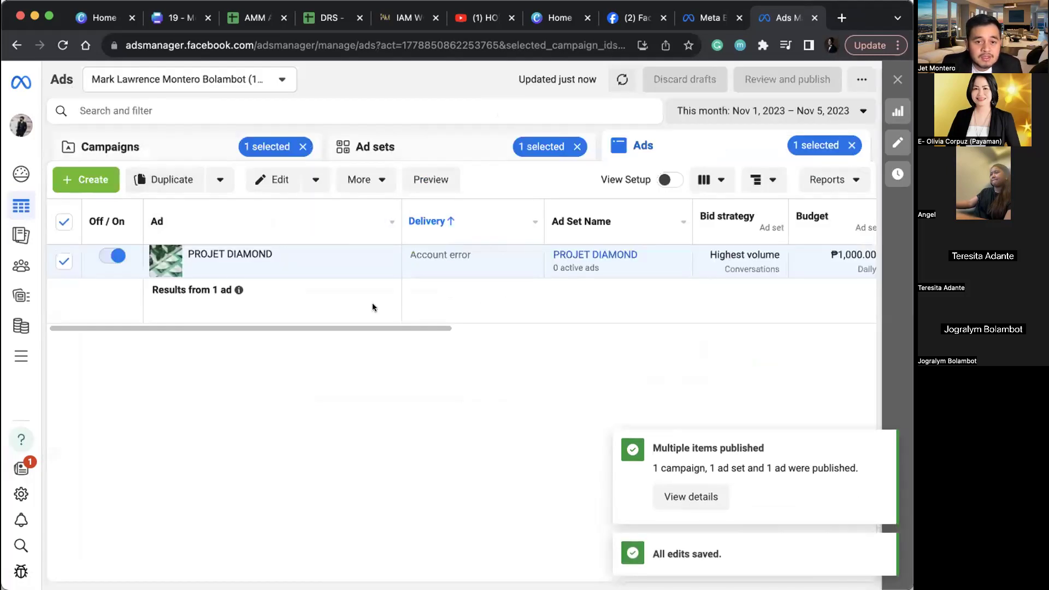